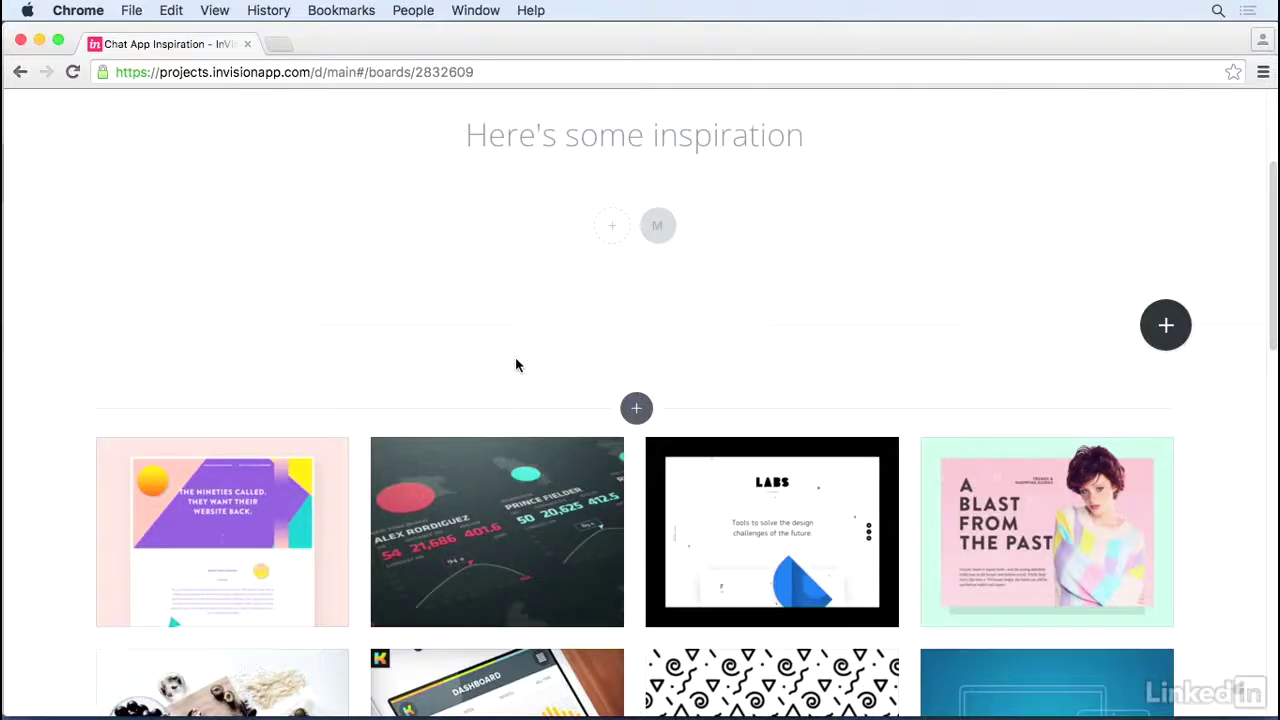
Start editing the board header and browse for a new header image
scroll(522, 363, "up", 3)
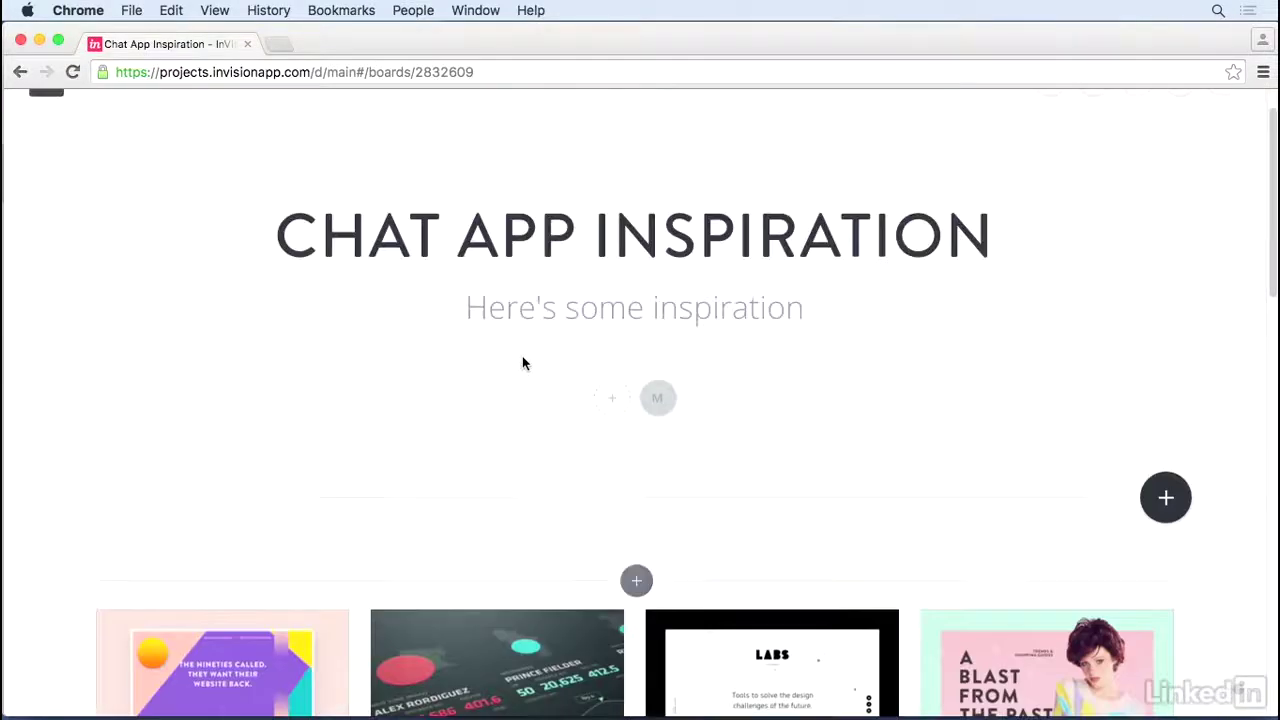
scroll(522, 363, "up", 1)
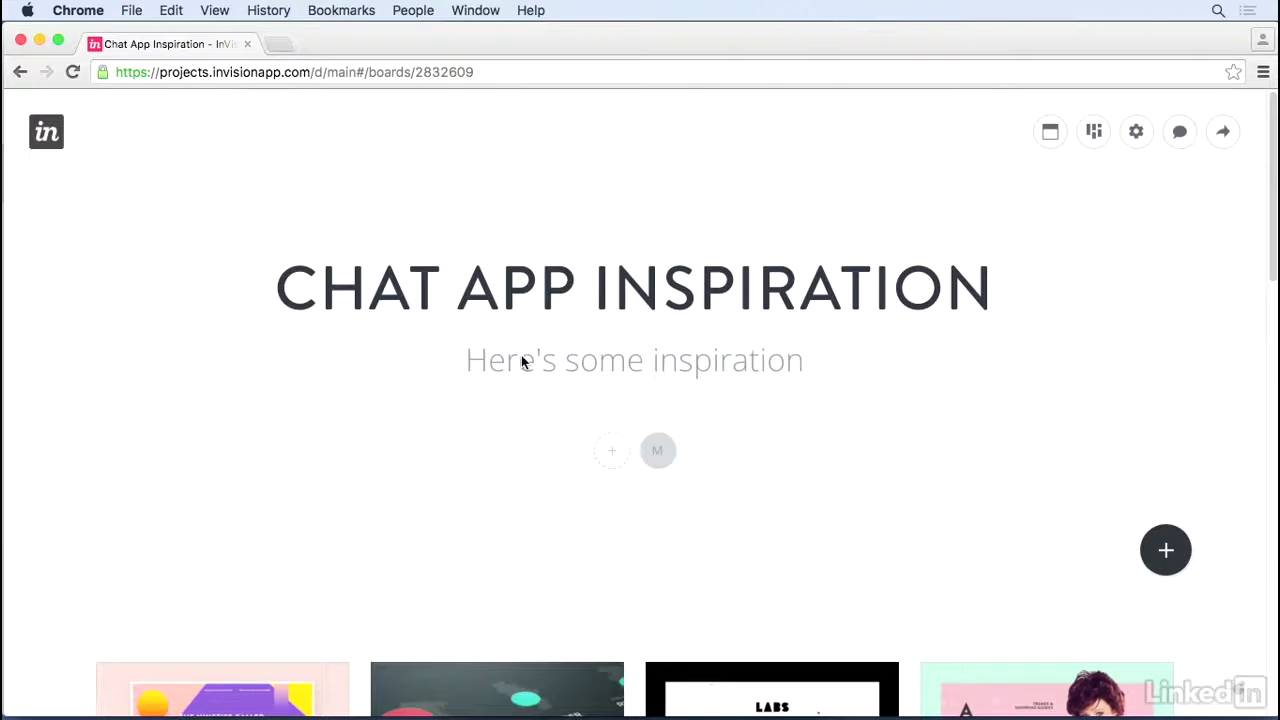
scroll(523, 363, "down", 1)
scroll(573, 341, "down", 8)
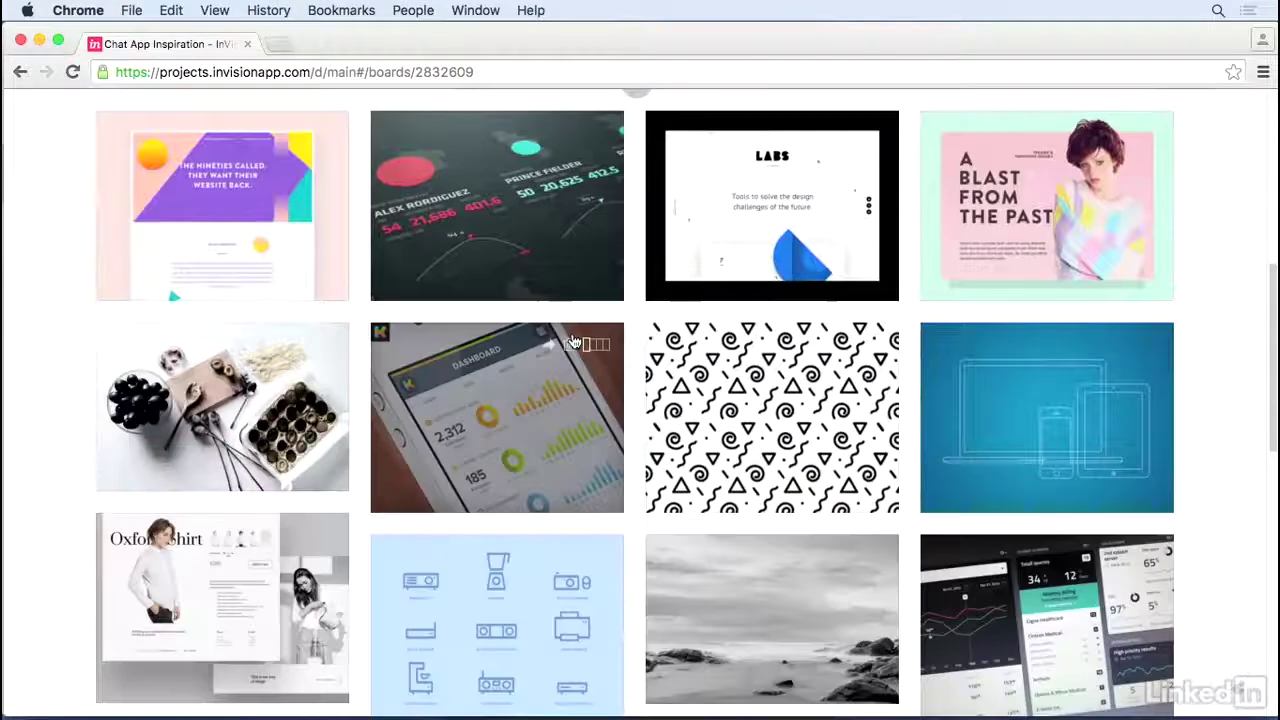
scroll(573, 341, "up", 8)
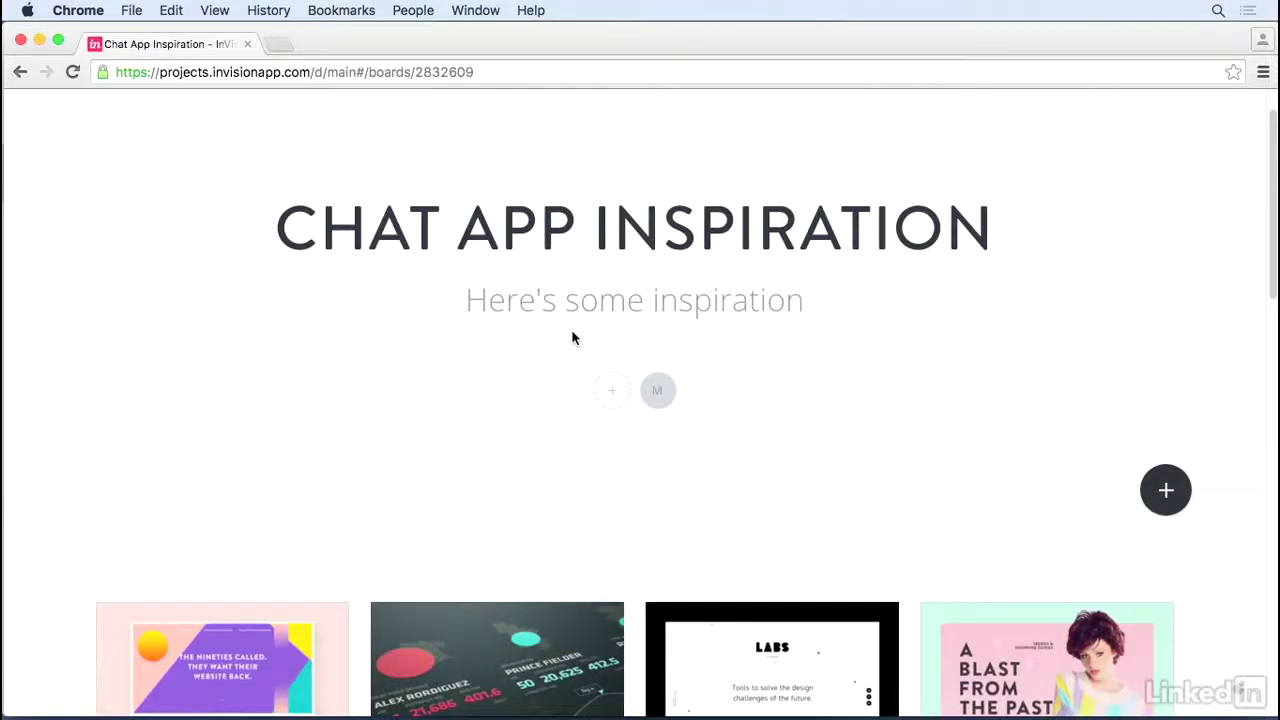
scroll(573, 338, "up", 1)
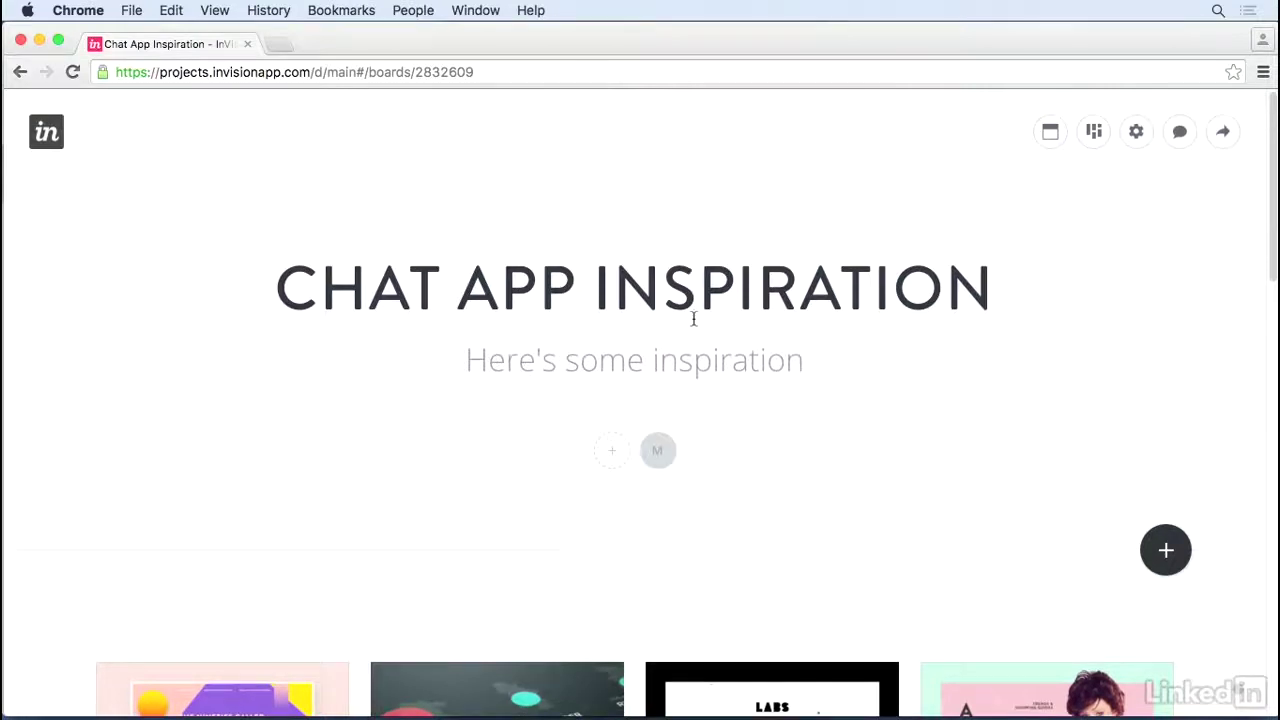
left_click(1052, 134)
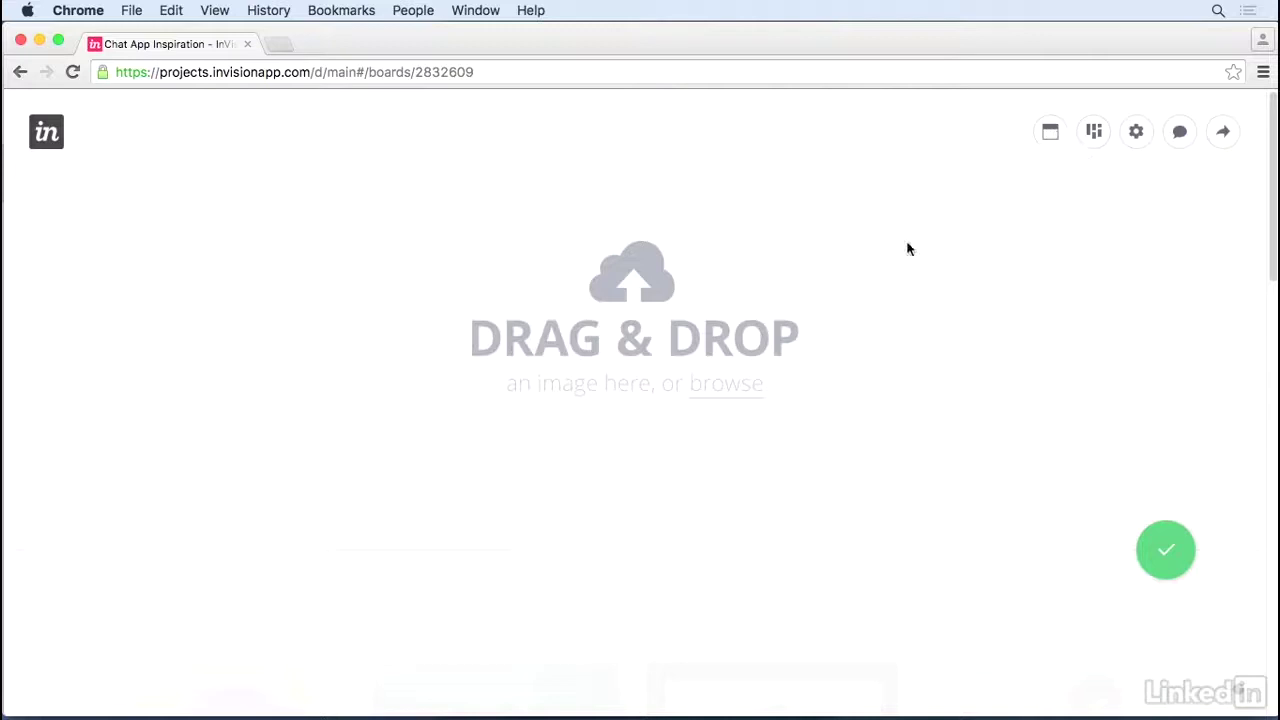
left_click(724, 384)
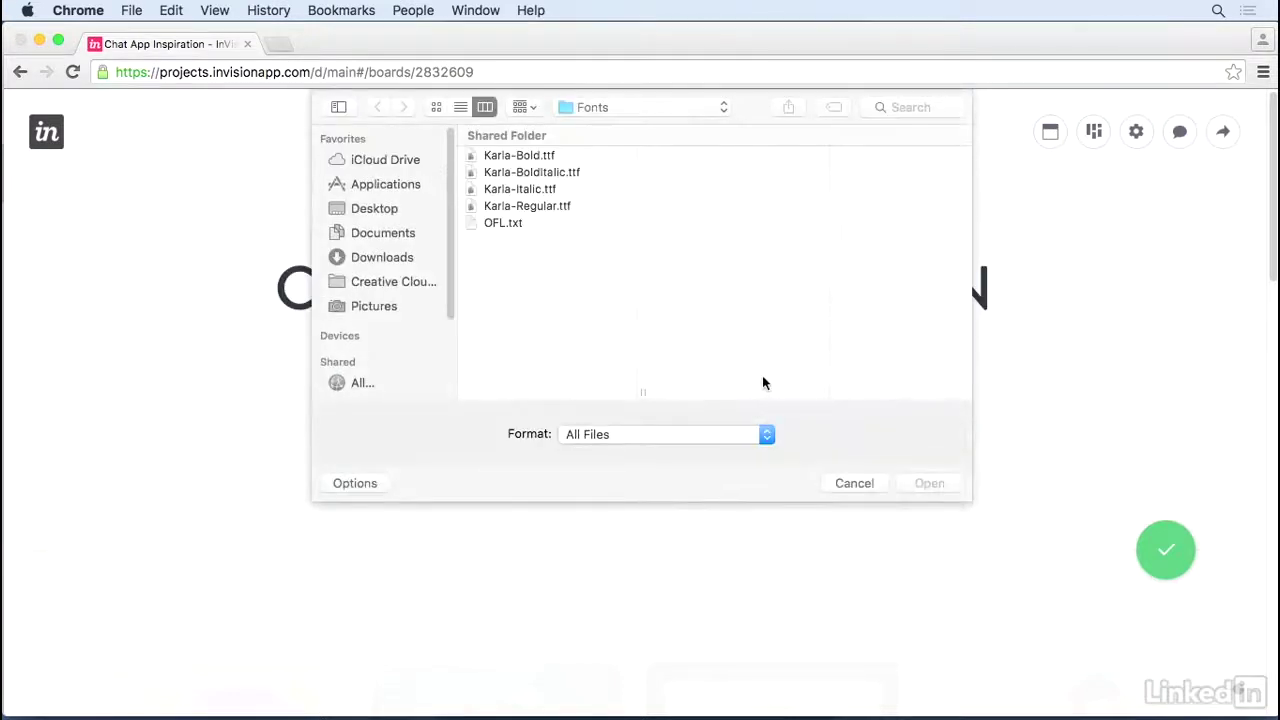
Upload the JPG from Exercise Files > Boards > Inspiration > CoverPhoto as the header photo
left_click(648, 108)
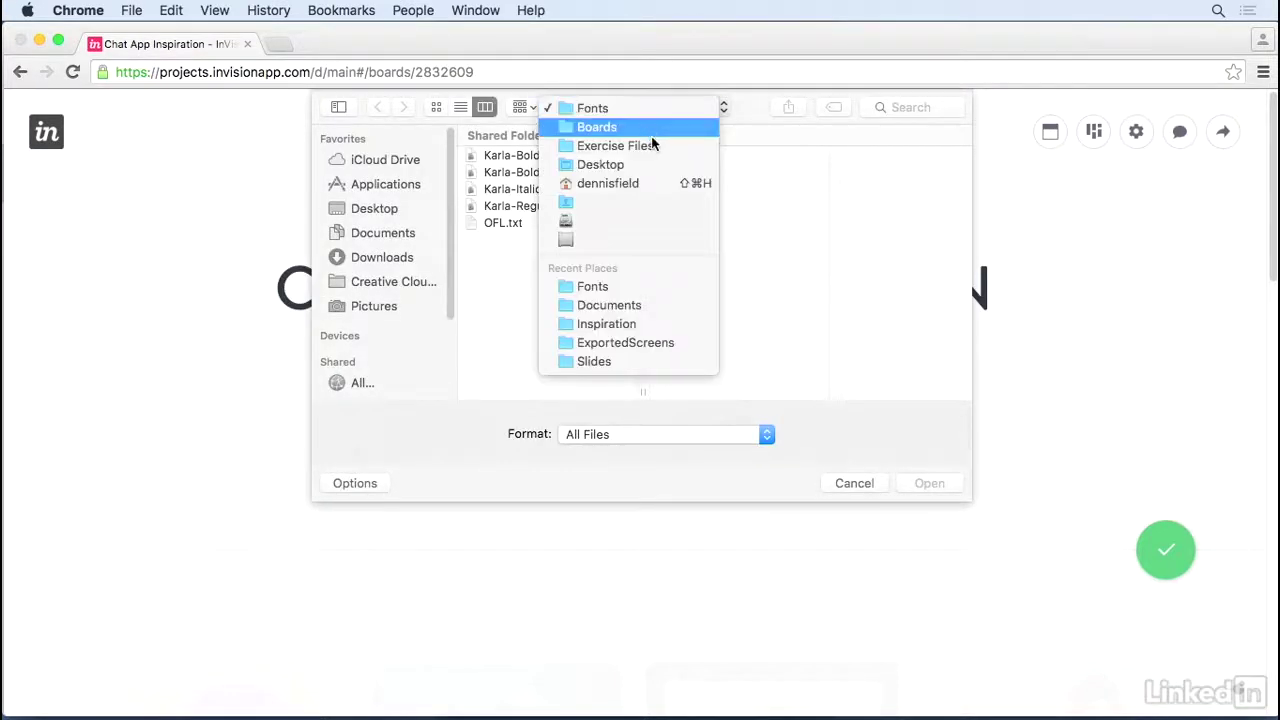
left_click(651, 143)
left_click(695, 157)
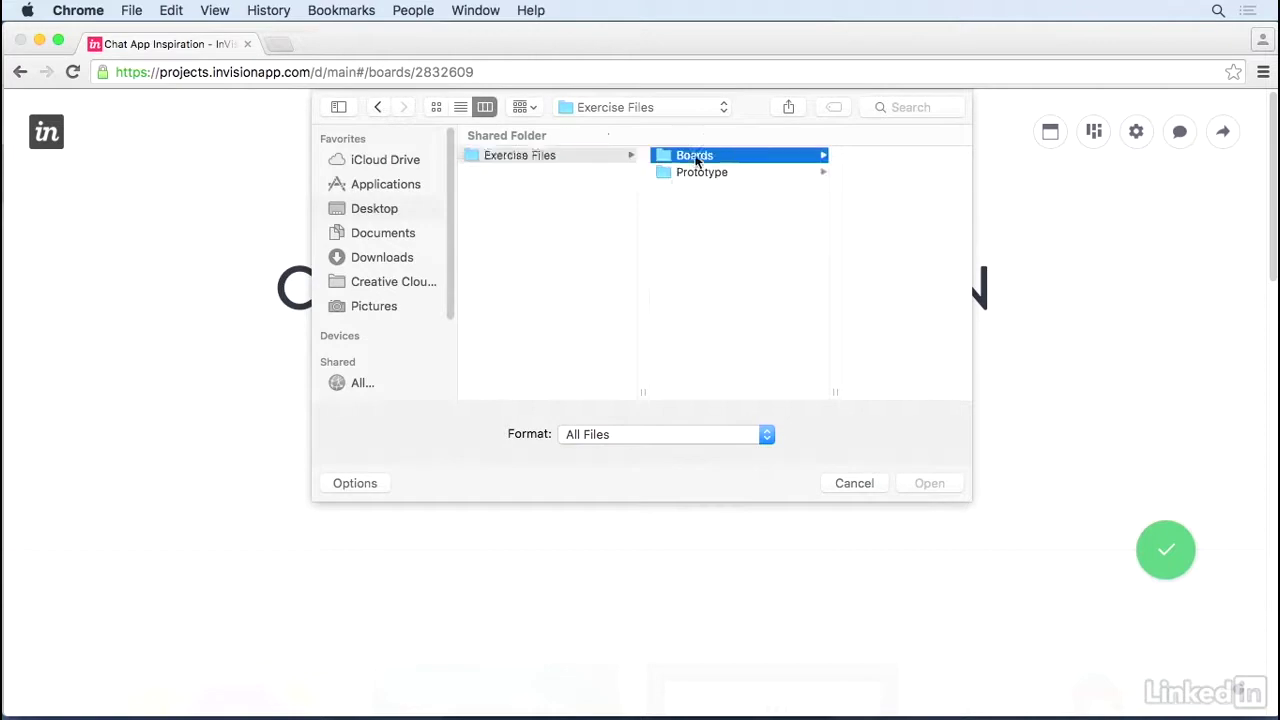
left_click(835, 190)
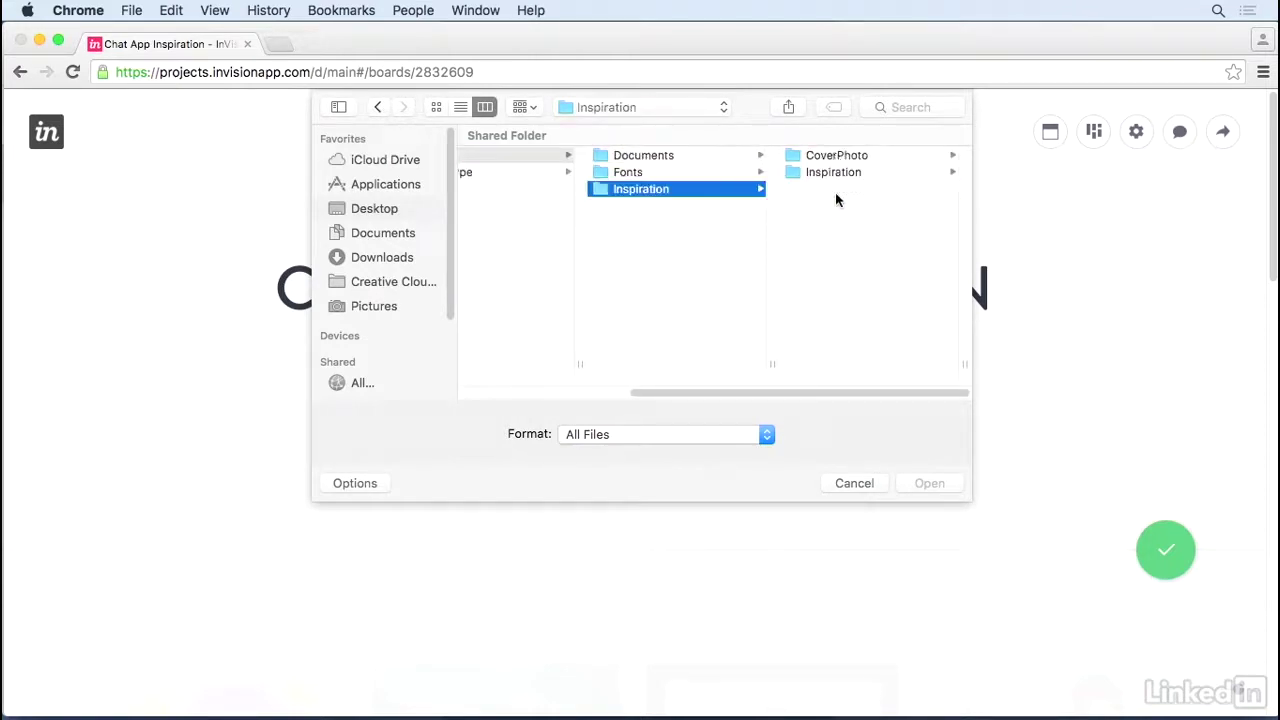
left_click(835, 157)
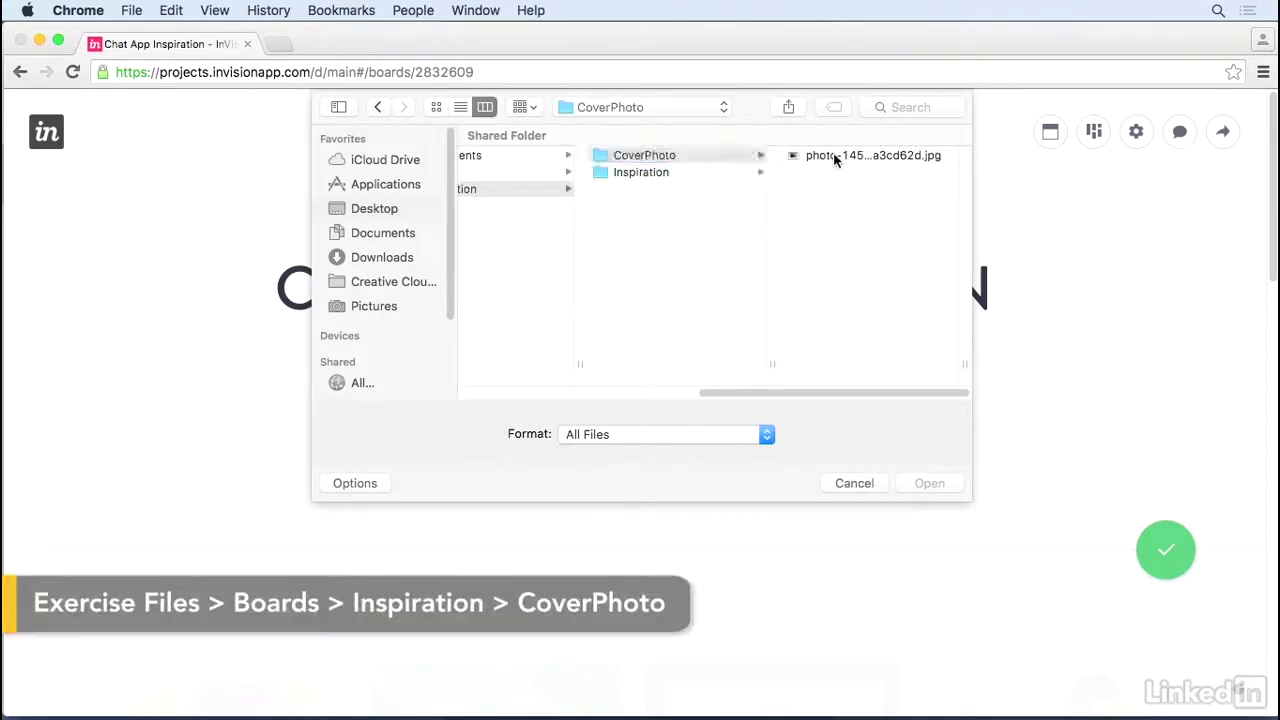
left_click(852, 155)
left_click(928, 484)
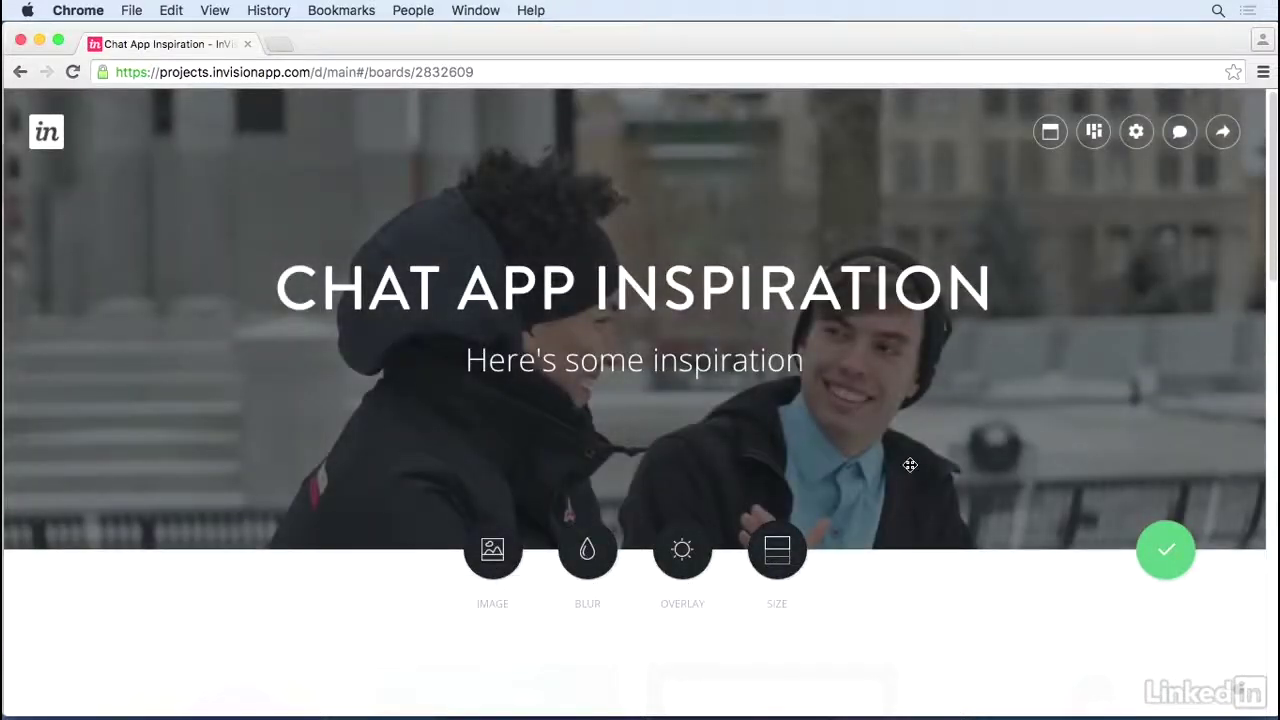
Reposition the cover photo, apply strong blur and a dark overlay, keep original height, and save
left_click_drag(793, 437, 789, 355)
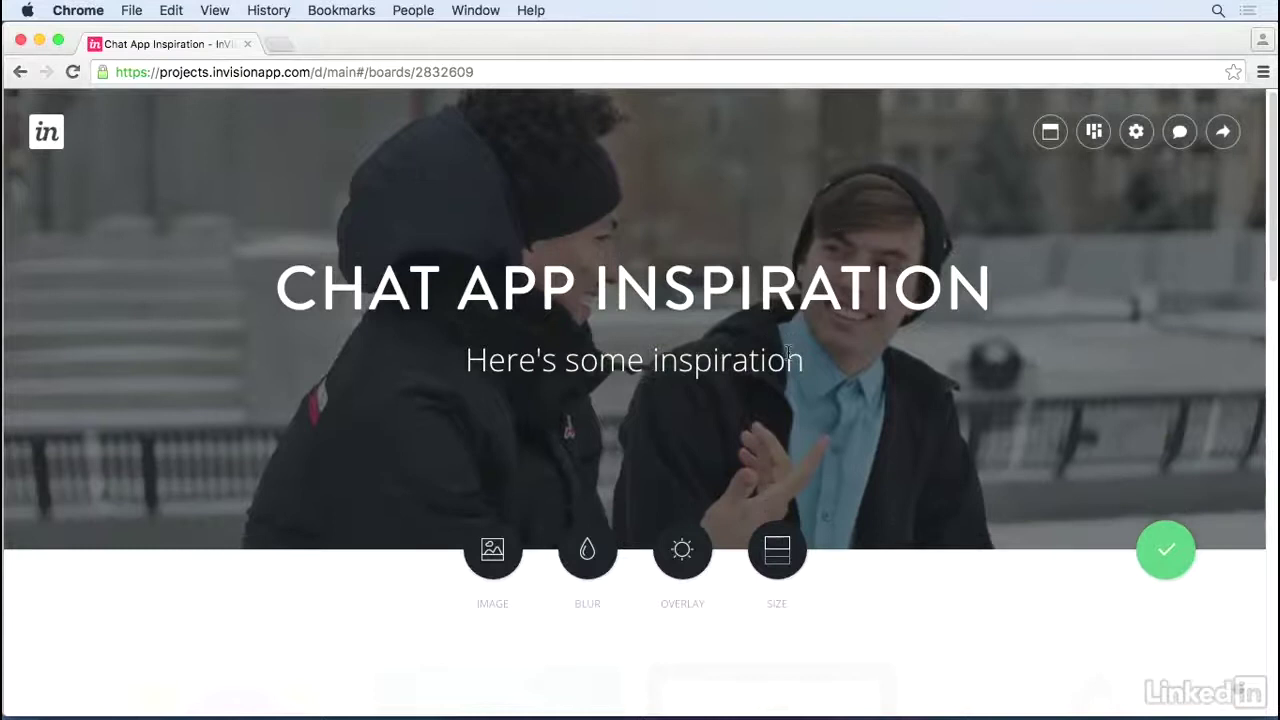
left_click(580, 563)
left_click_drag(557, 484, 612, 482)
left_click(686, 549)
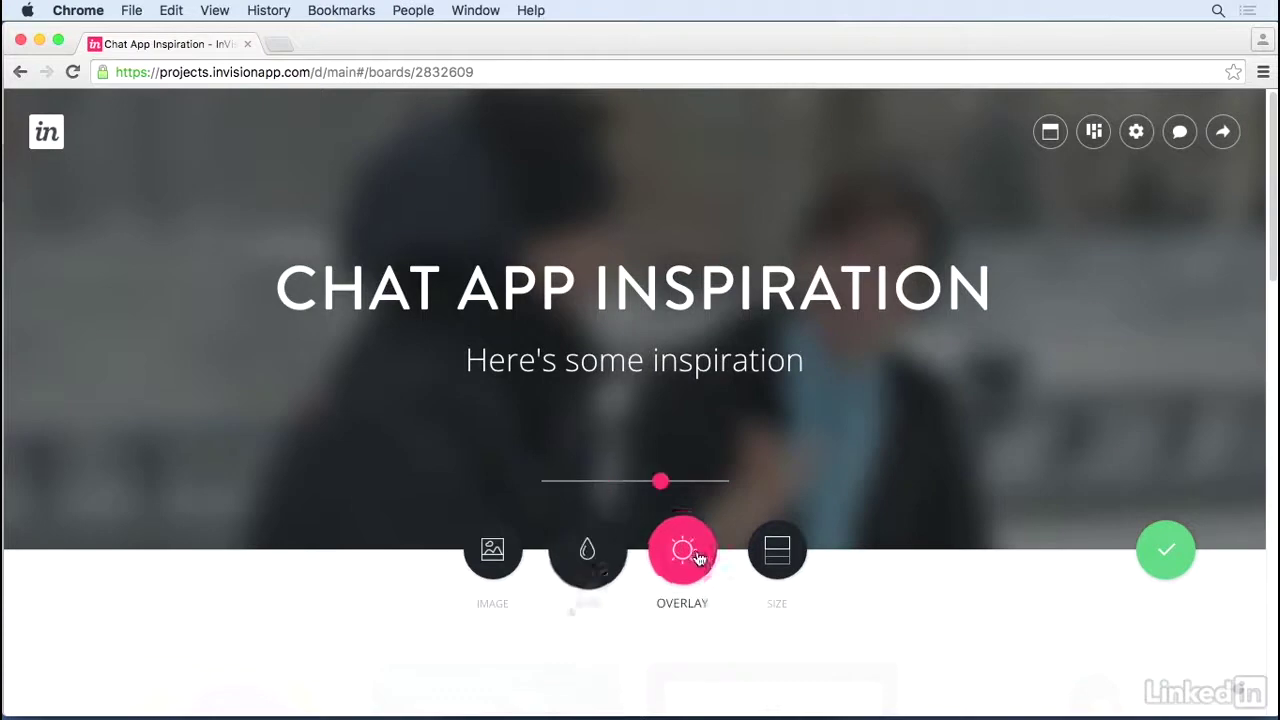
mouse_move(657, 482)
left_mouse_down()
mouse_move(631, 482)
mouse_move(656, 482)
left_mouse_up()
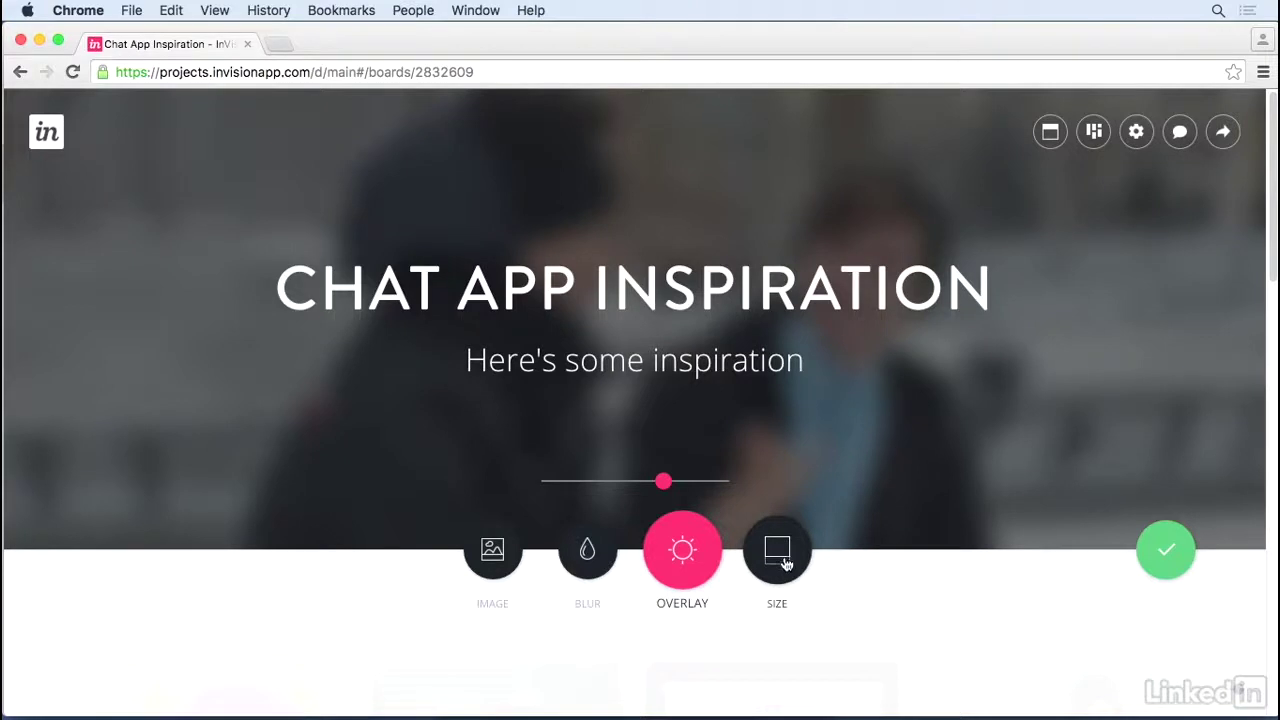
left_click(786, 566)
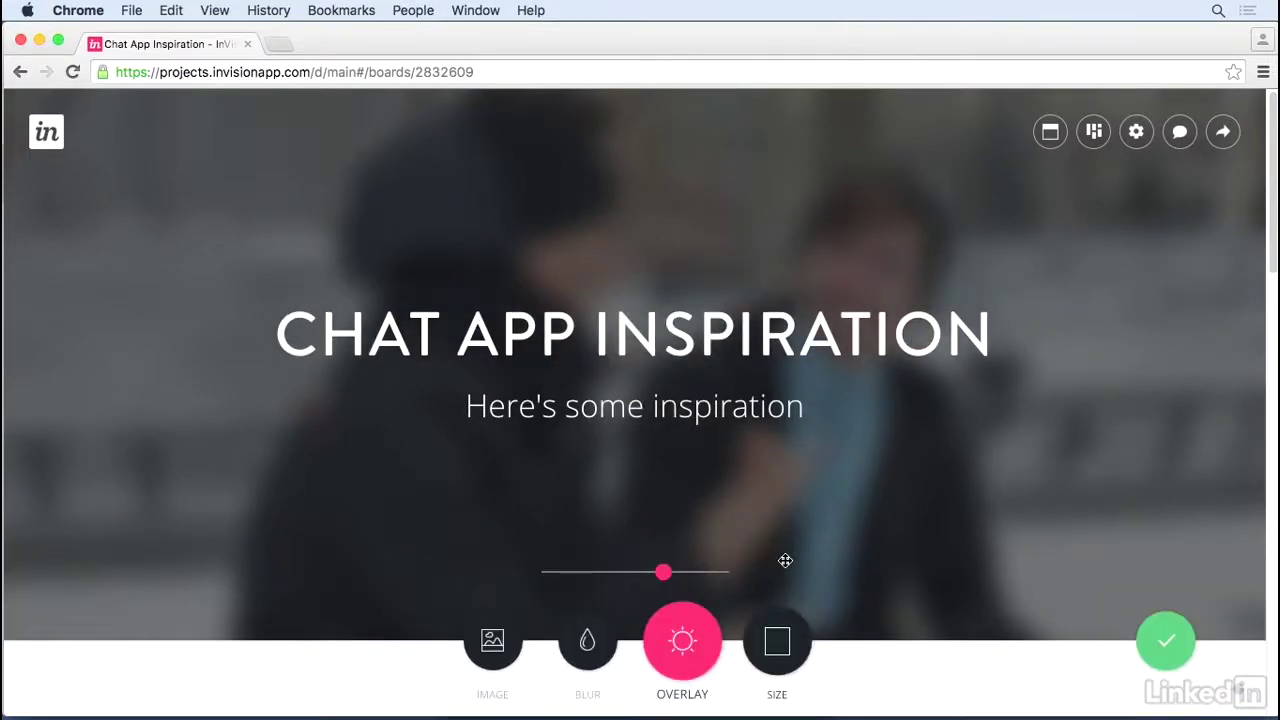
left_click(800, 632)
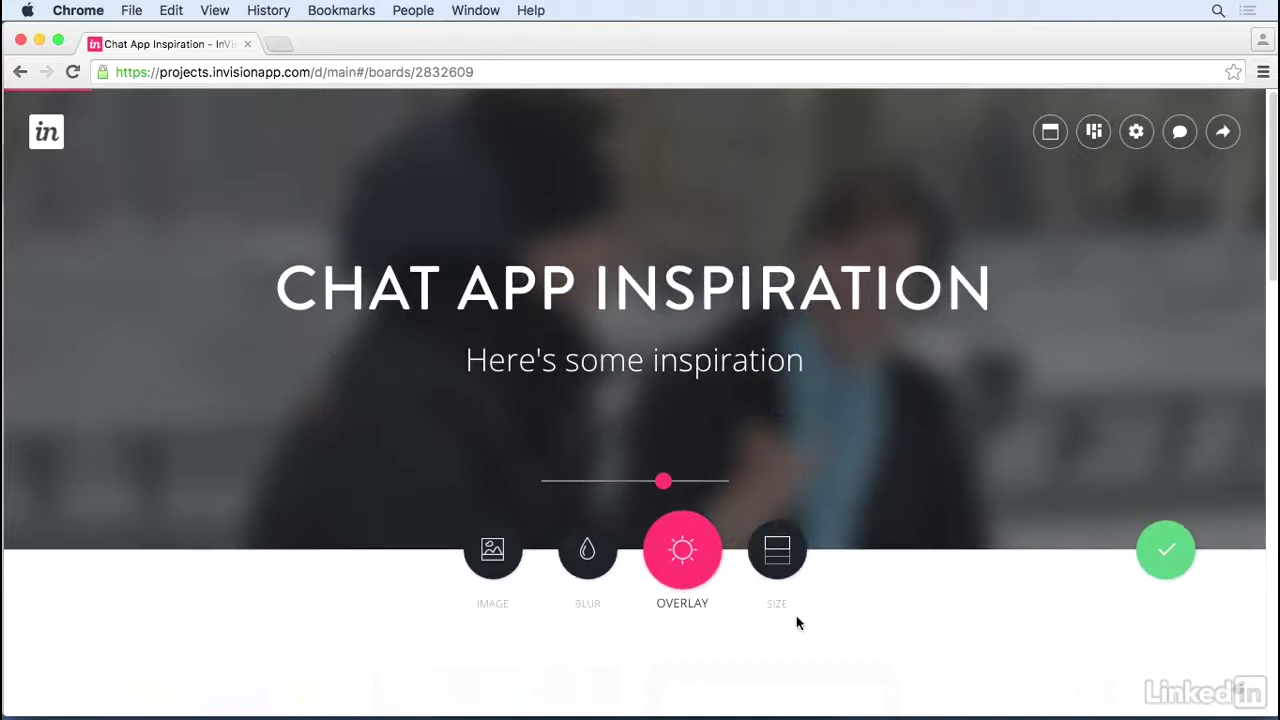
left_click(1163, 553)
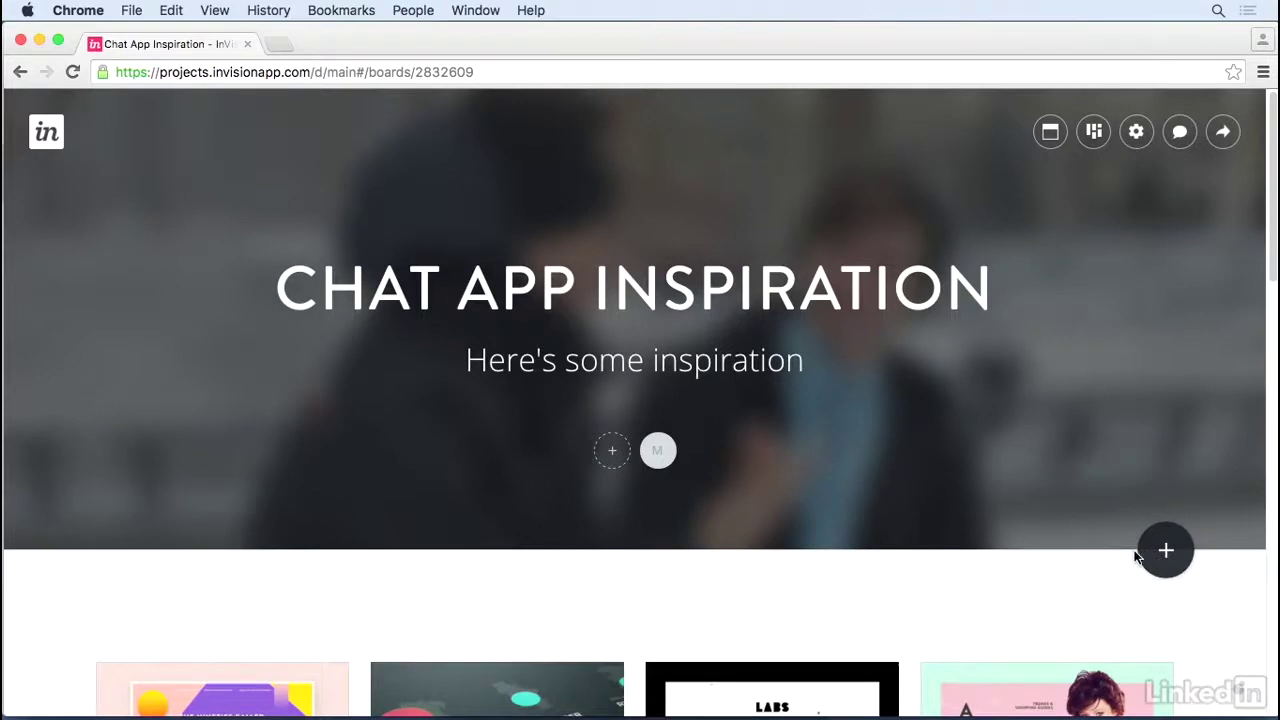
Set the board layout type to Grid so all asset tiles become equal-sized
left_click(1091, 148)
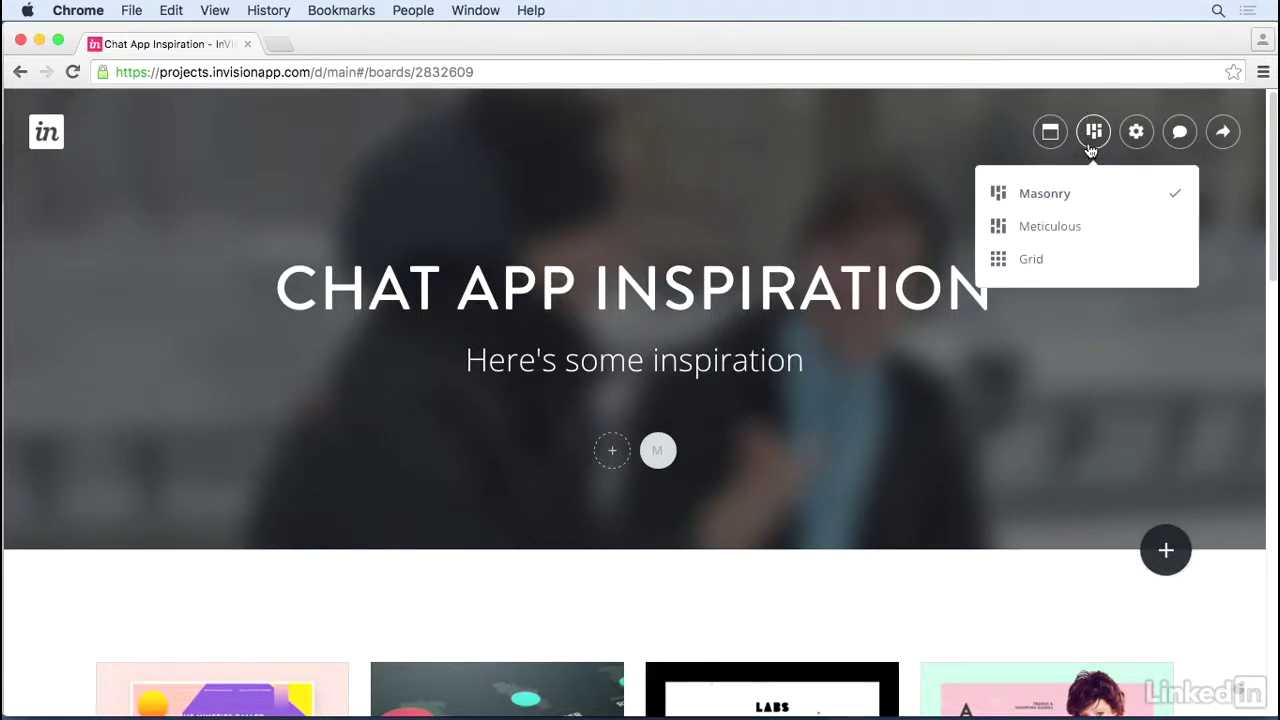
left_click(1033, 262)
scroll(1032, 258, "down", 10)
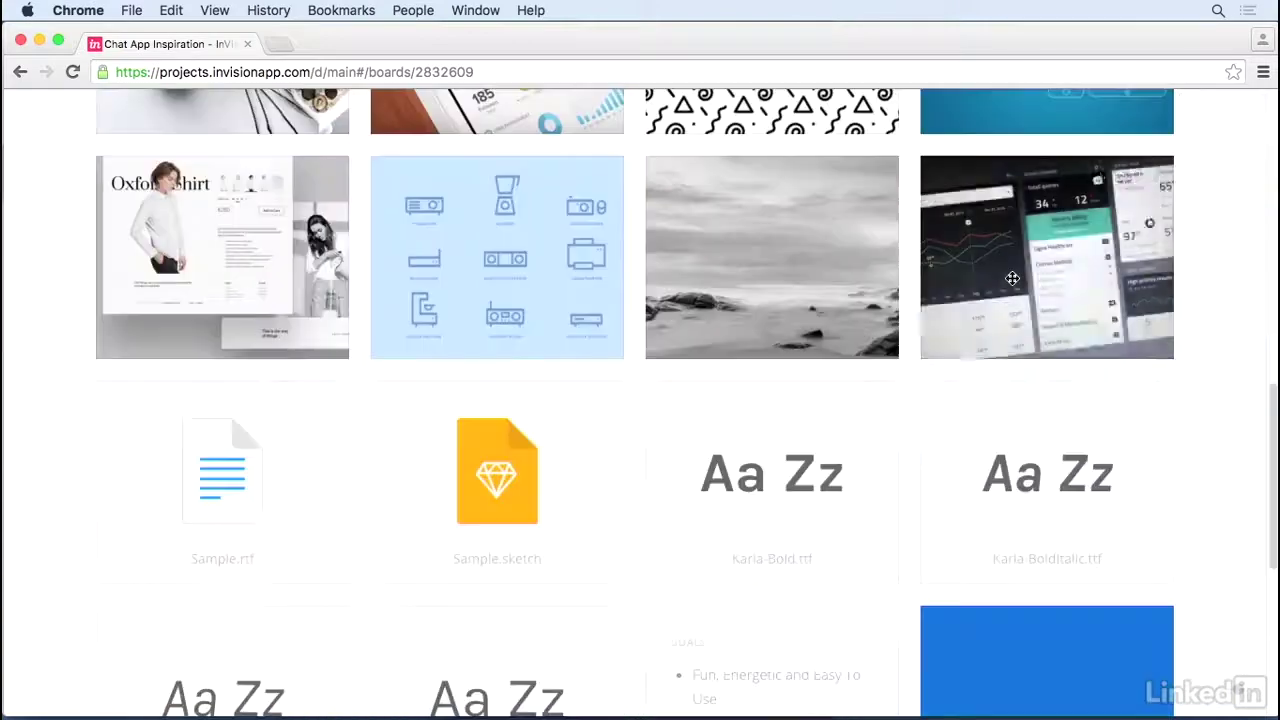
scroll(1020, 270, "up", 6)
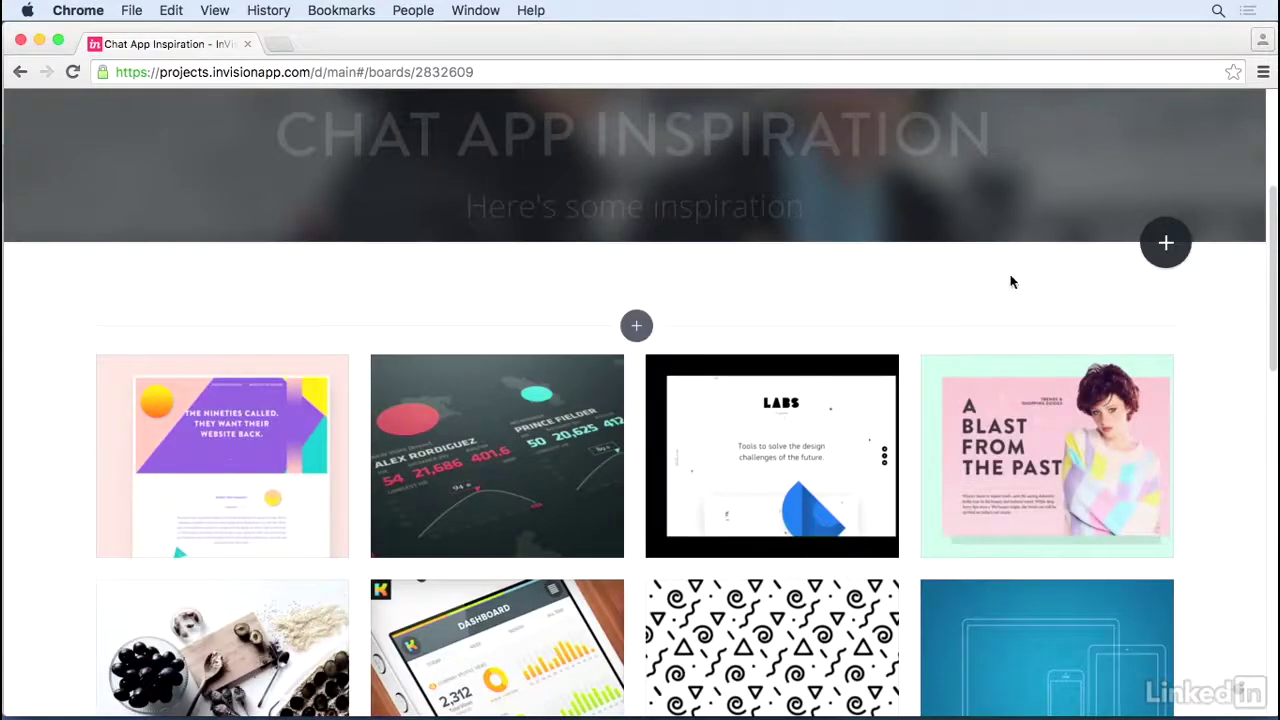
scroll(1112, 207, "up", 2)
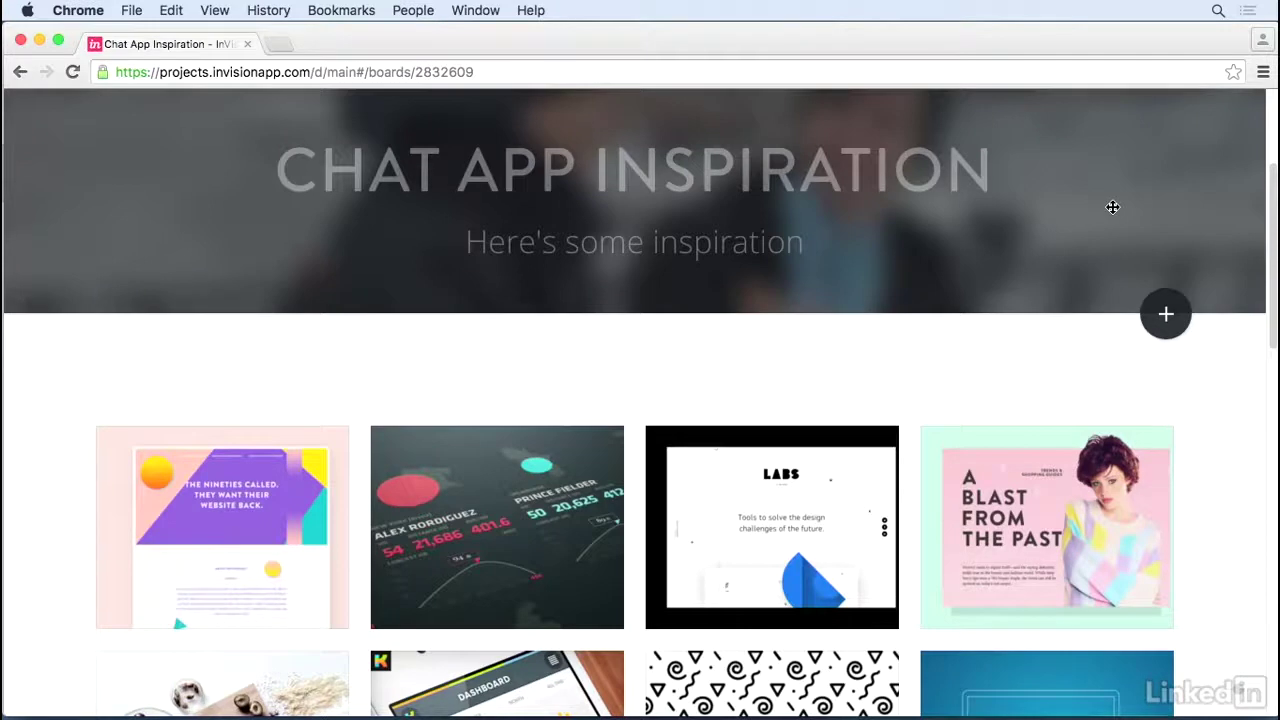
Insert a section titled 'Goals' on the divider above the image grid
mouse_move(663, 397)
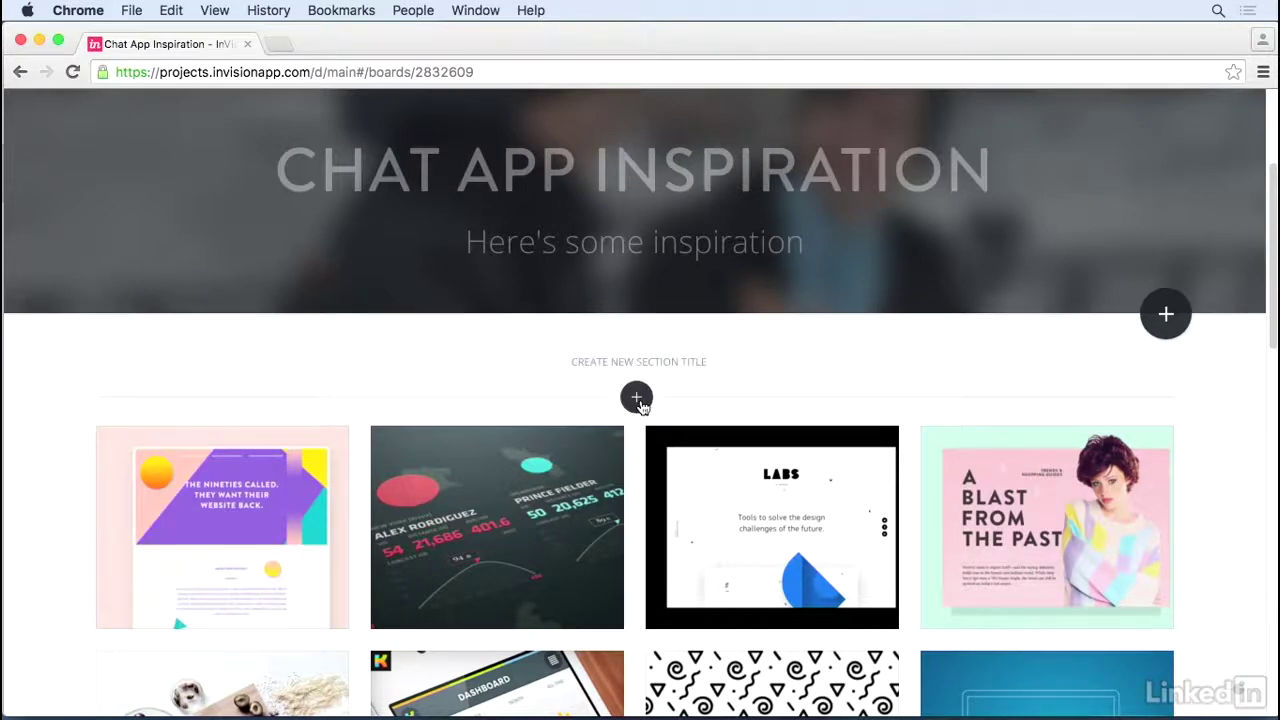
left_click(637, 398)
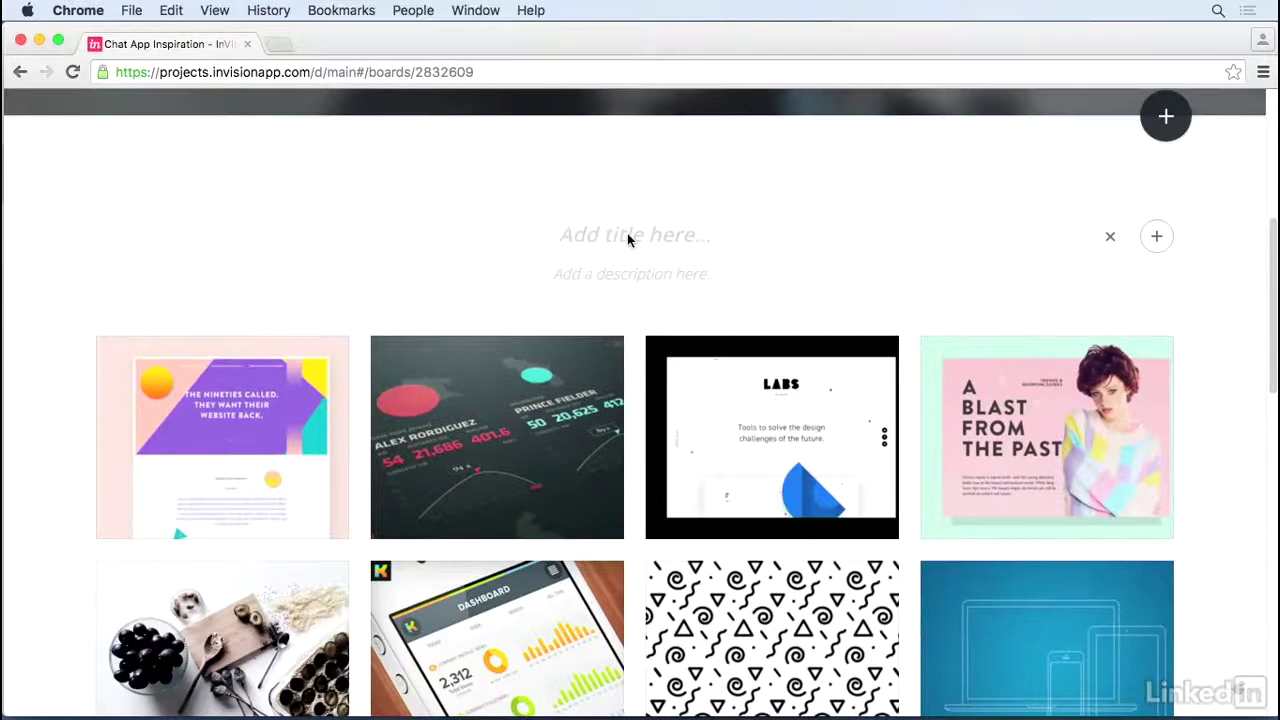
type("Goals")
left_click(1158, 238)
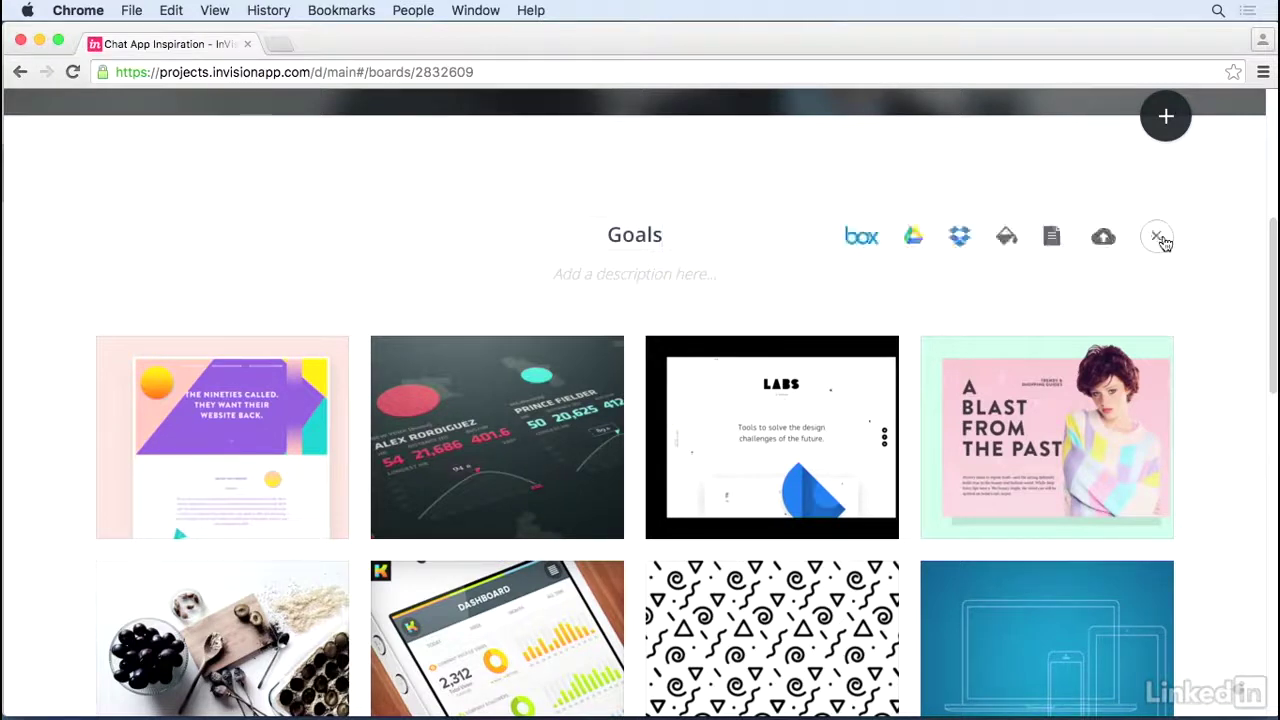
left_click(1163, 241)
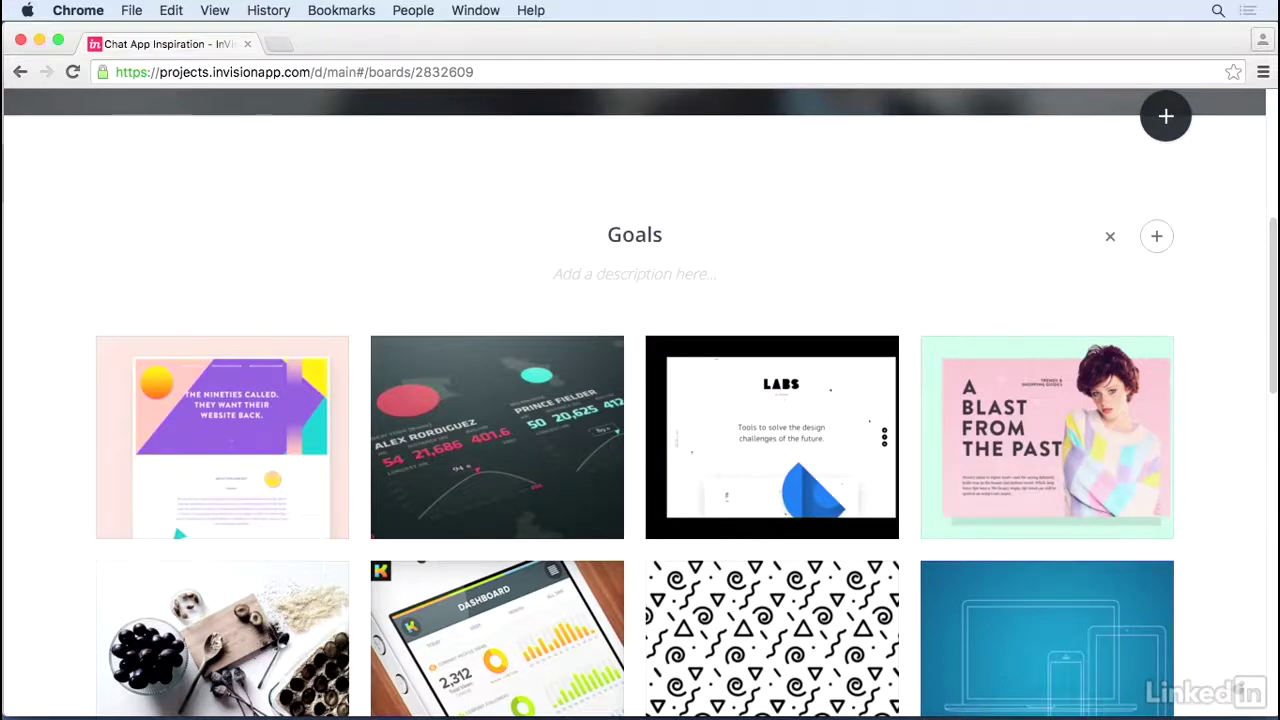
Create an 'Images' section at the bottom, described as 'Here's some images for inspiration'
scroll(938, 326, "down", 10)
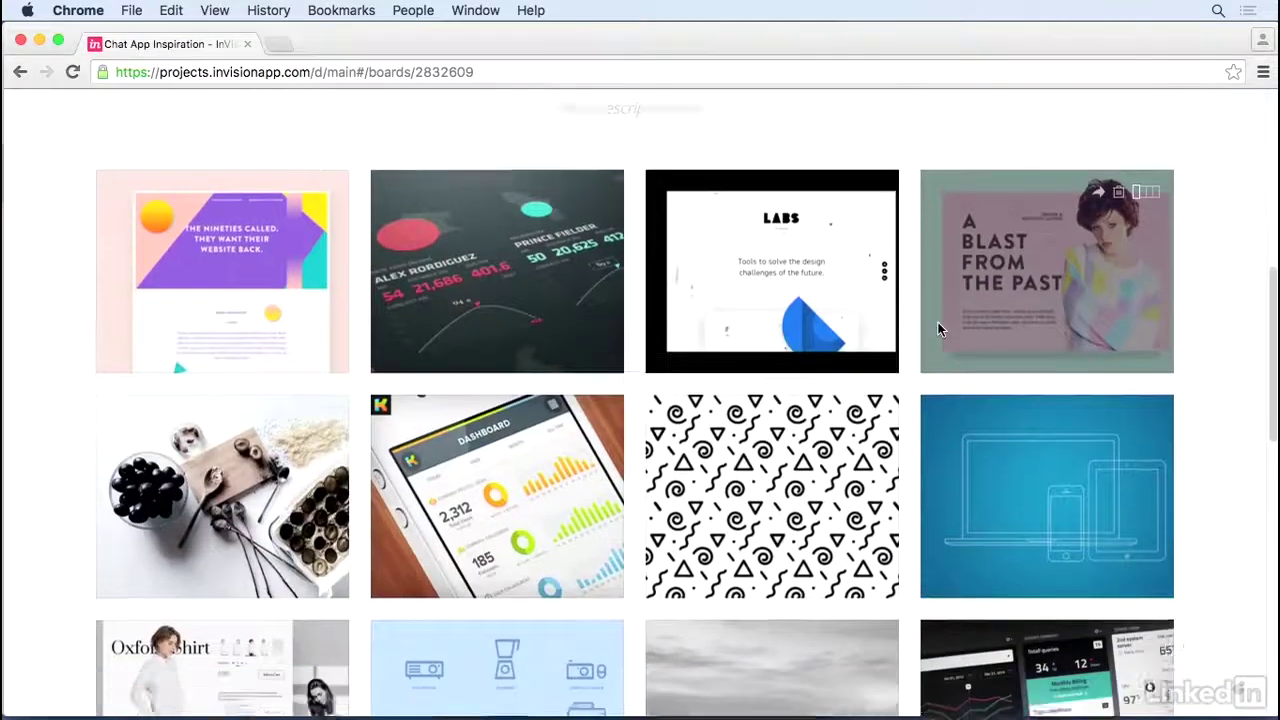
scroll(938, 327, "down", 4)
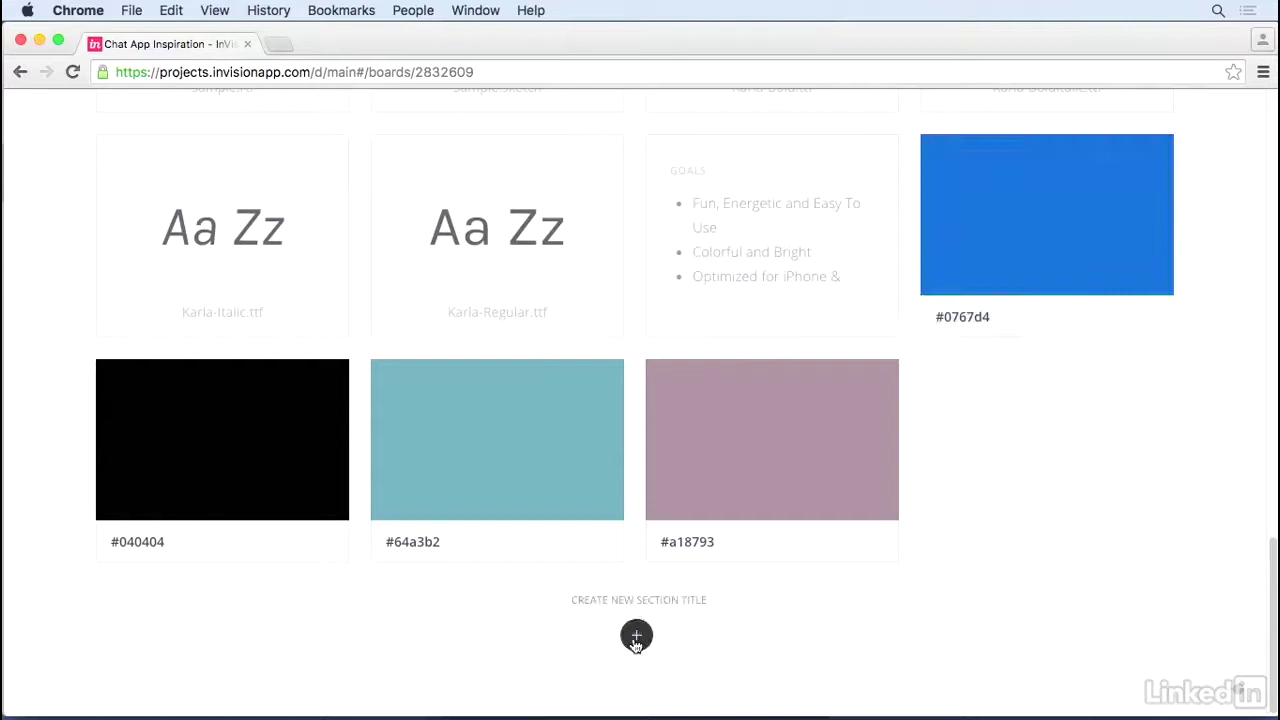
left_click(634, 553)
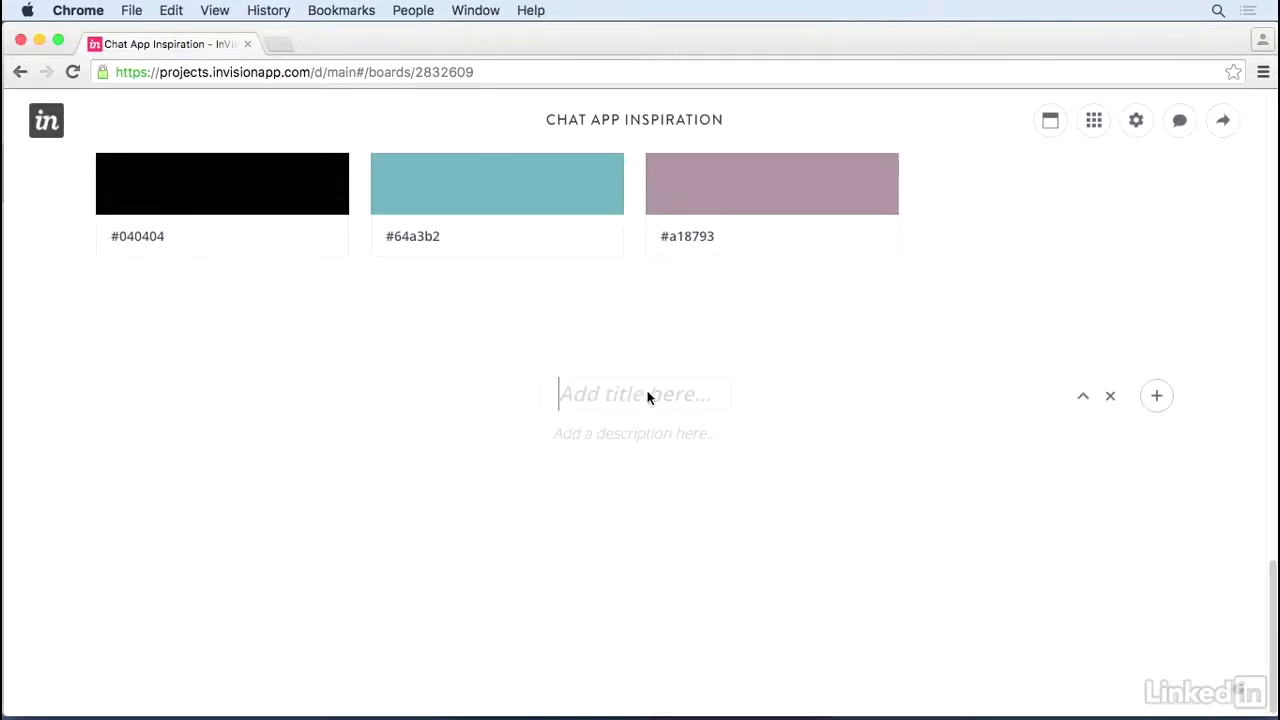
type("Images")
left_click(652, 433)
type("Here's some imag")
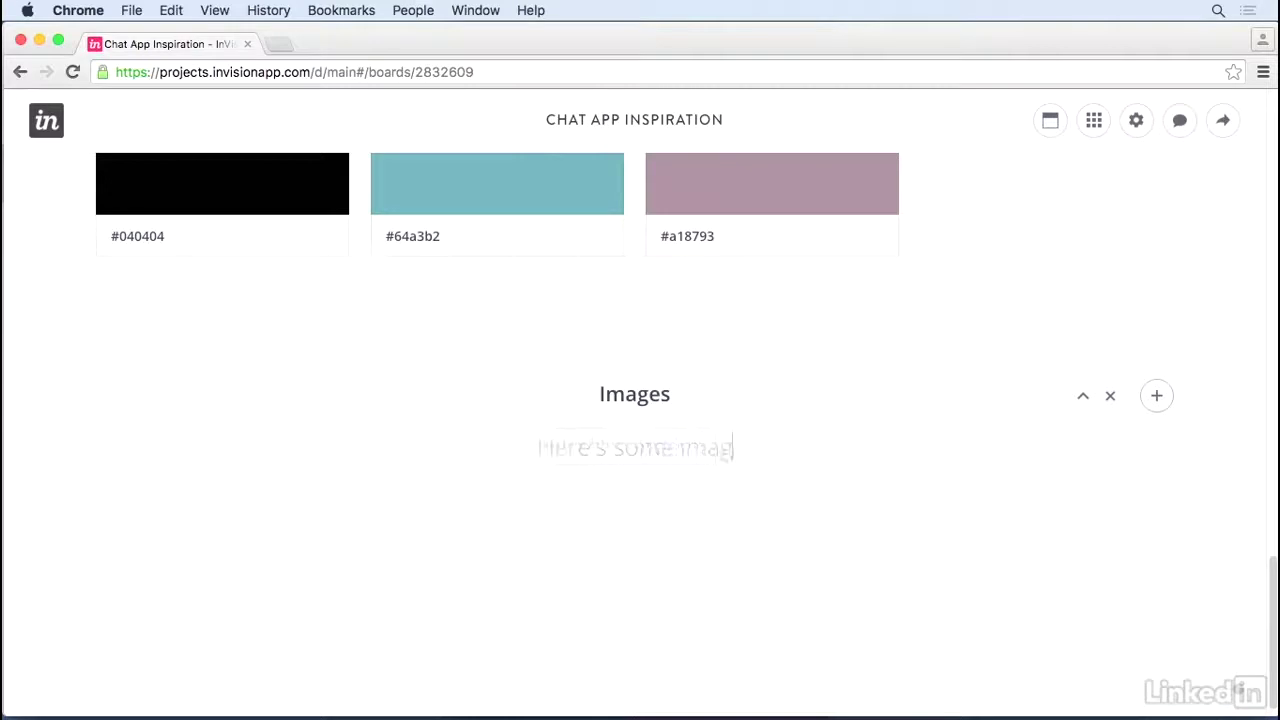
type("es for inspi")
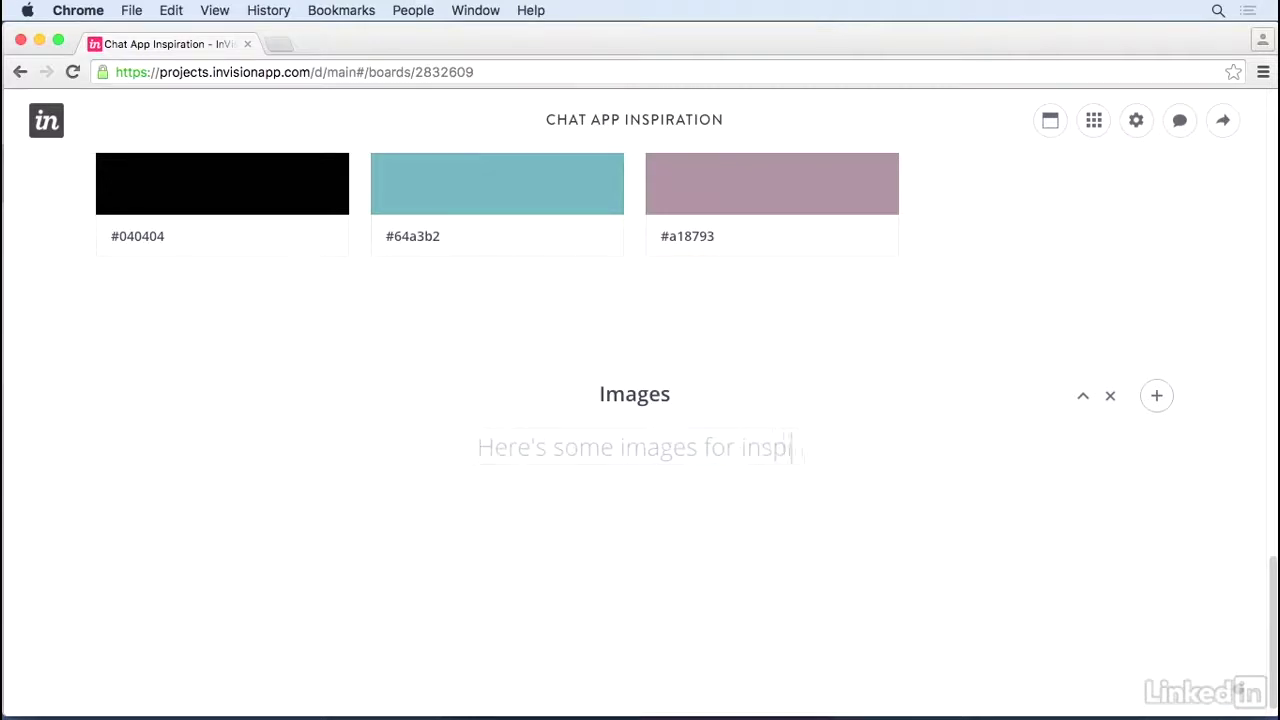
type("ration")
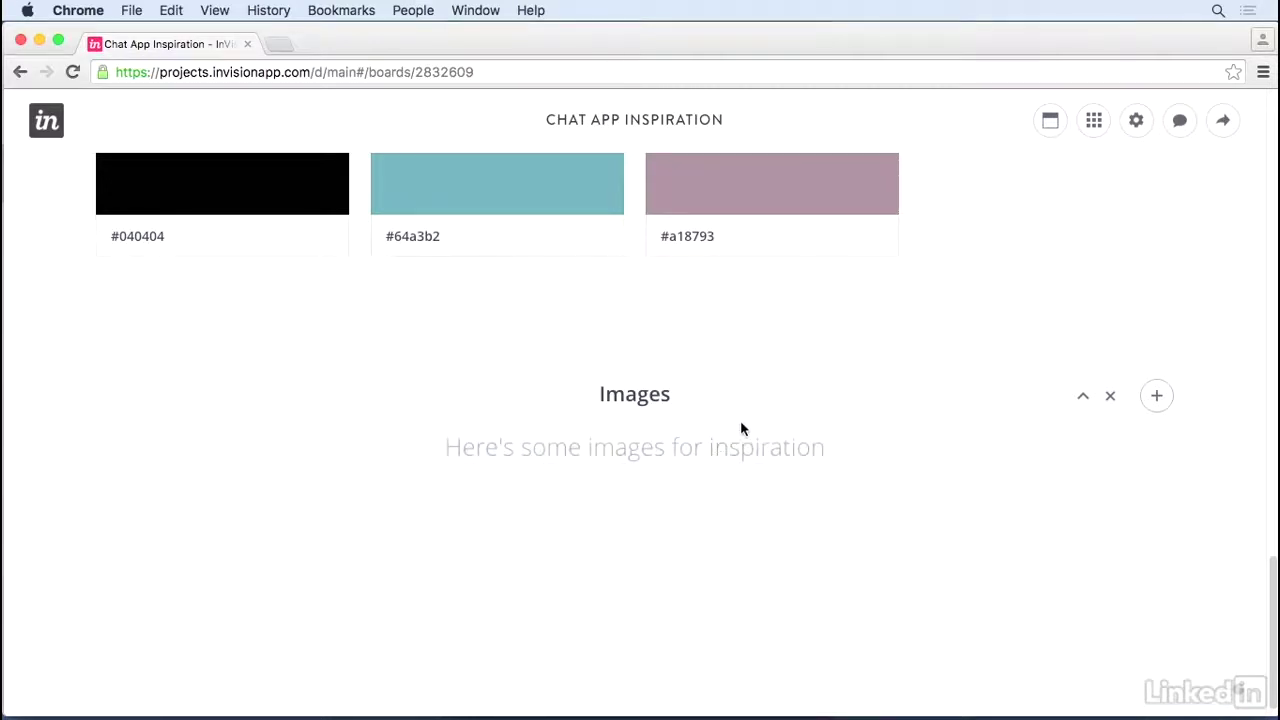
Shift the Images section up one position so it precedes the Goals section
left_click(1087, 398)
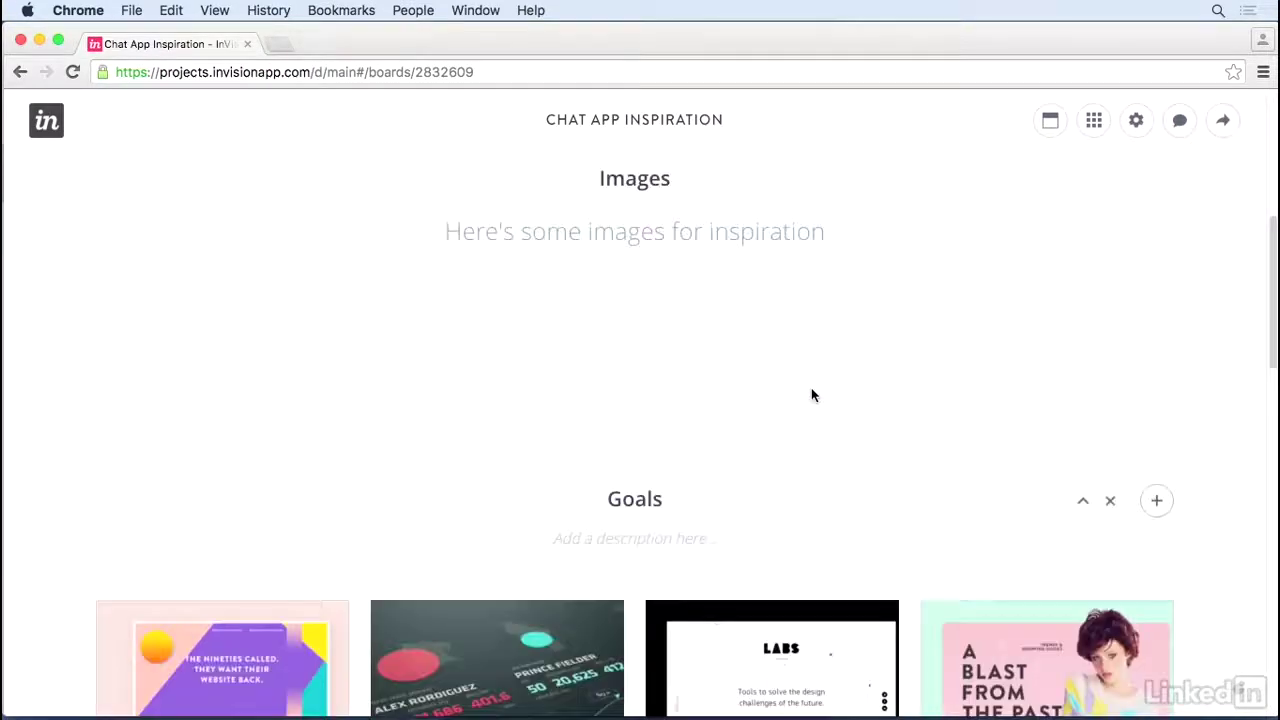
scroll(812, 395, "up", 4)
scroll(391, 268, "down", 3)
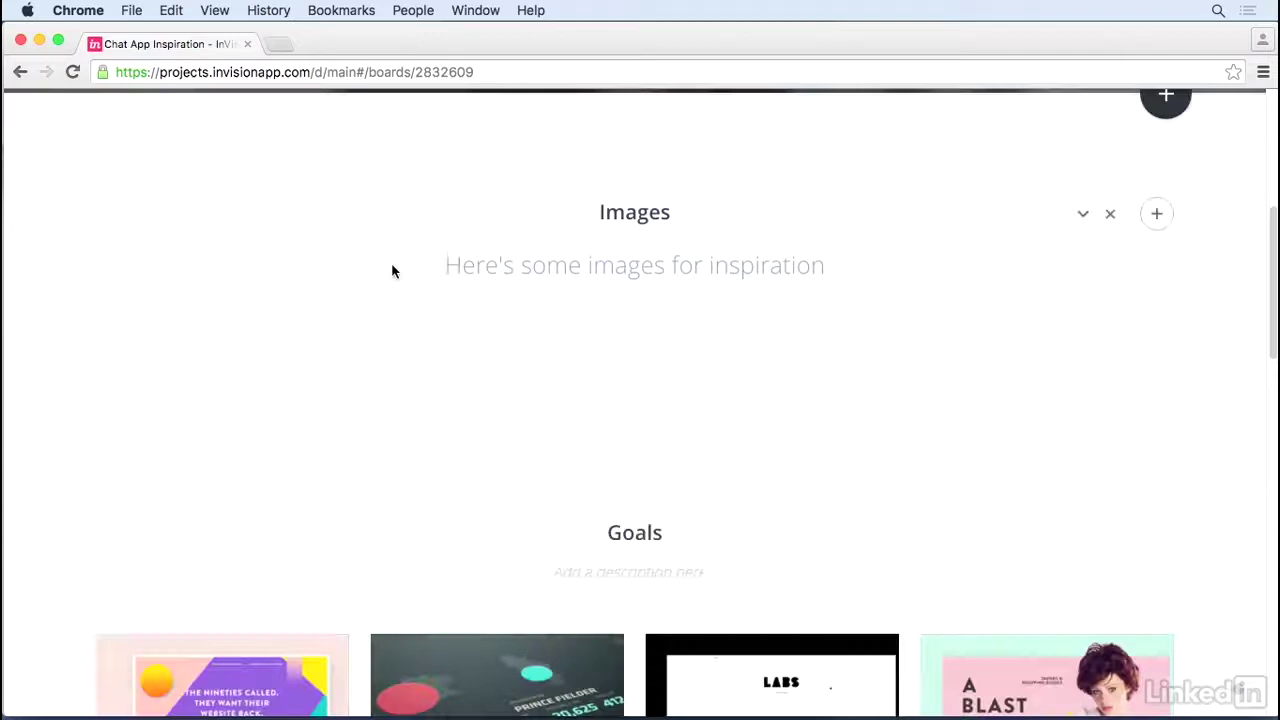
scroll(391, 262, "down", 3)
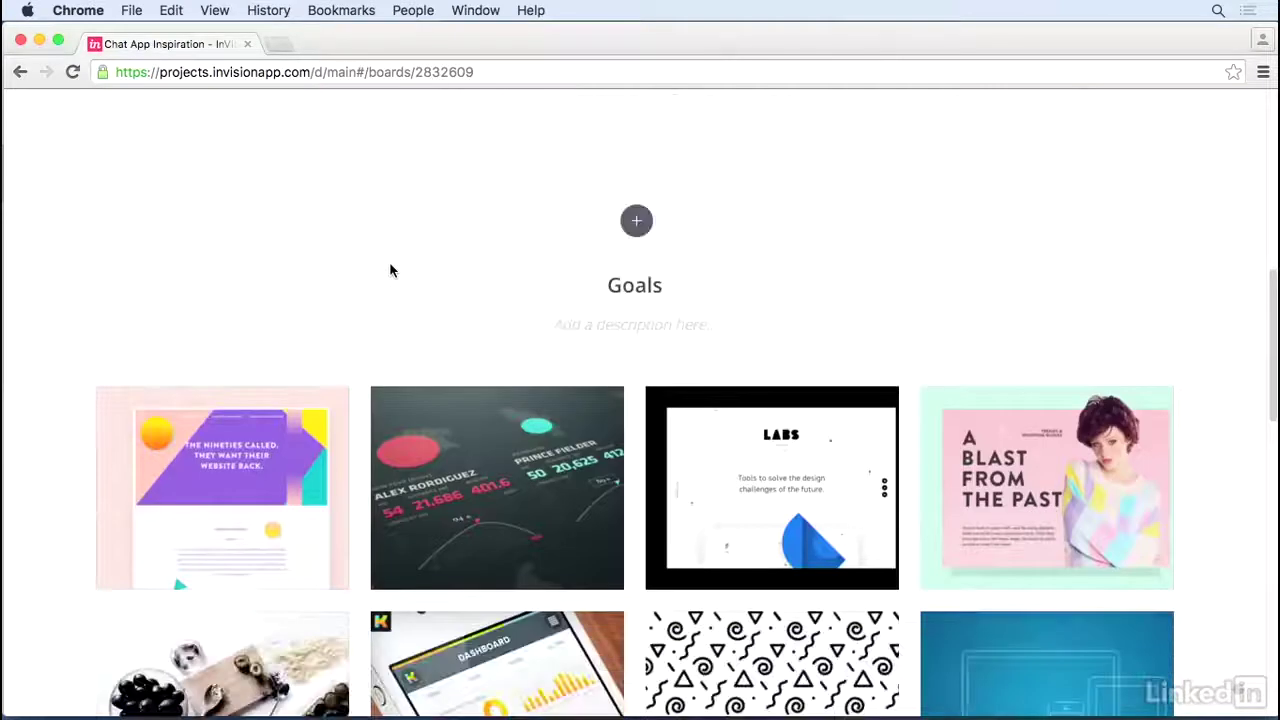
scroll(389, 265, "down", 1)
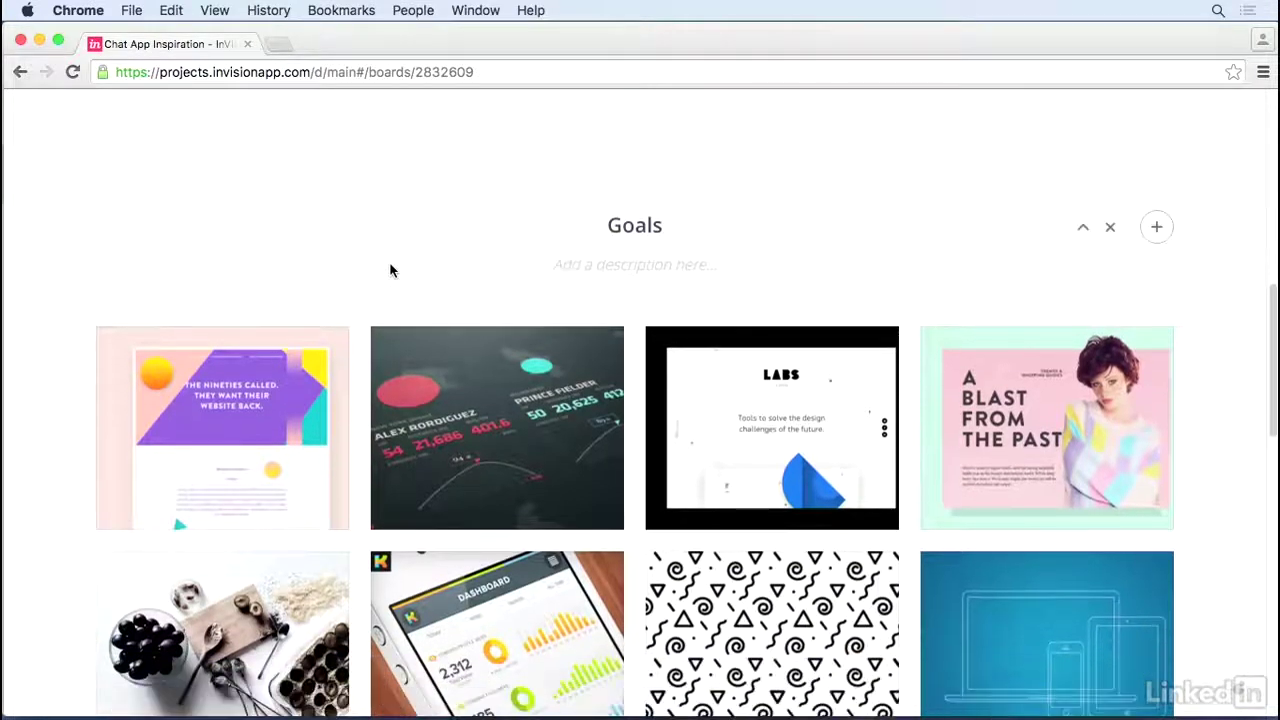
Select the first eight inspiration tiles in Goals, from the first image through the blue devices tile
left_click(297, 395, "super")
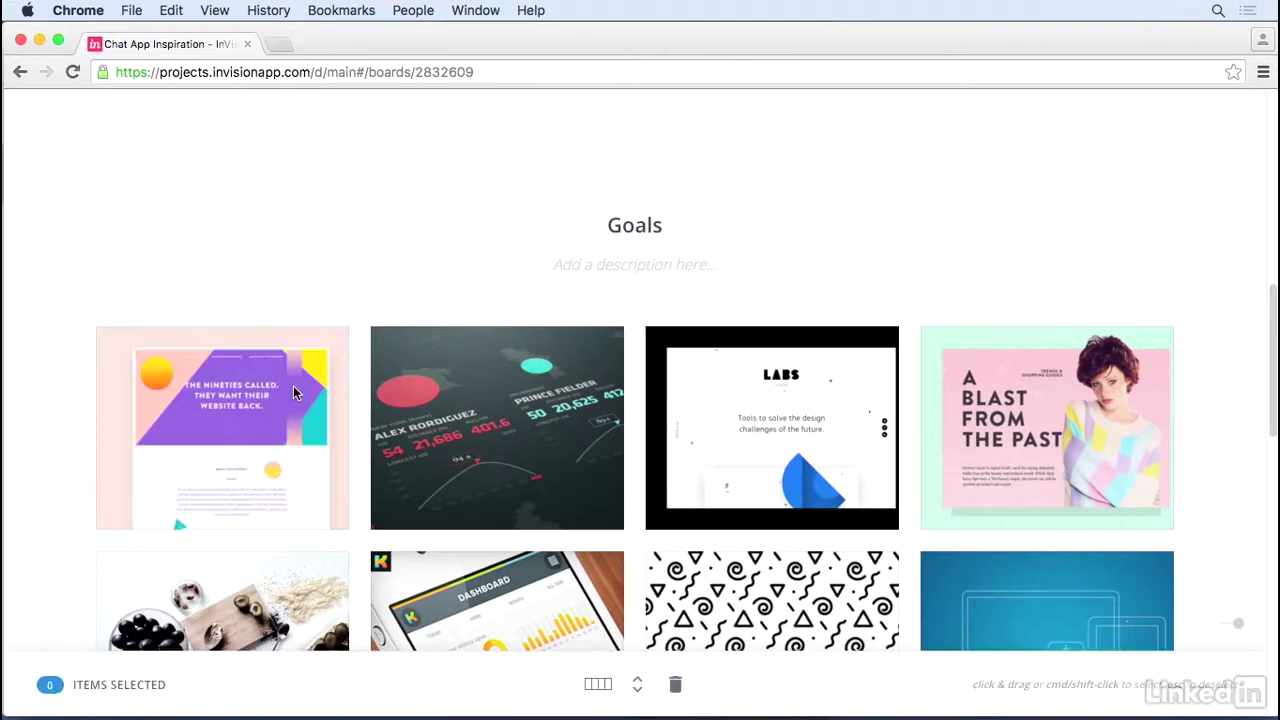
left_click(422, 398, "super")
left_click(720, 405, "super")
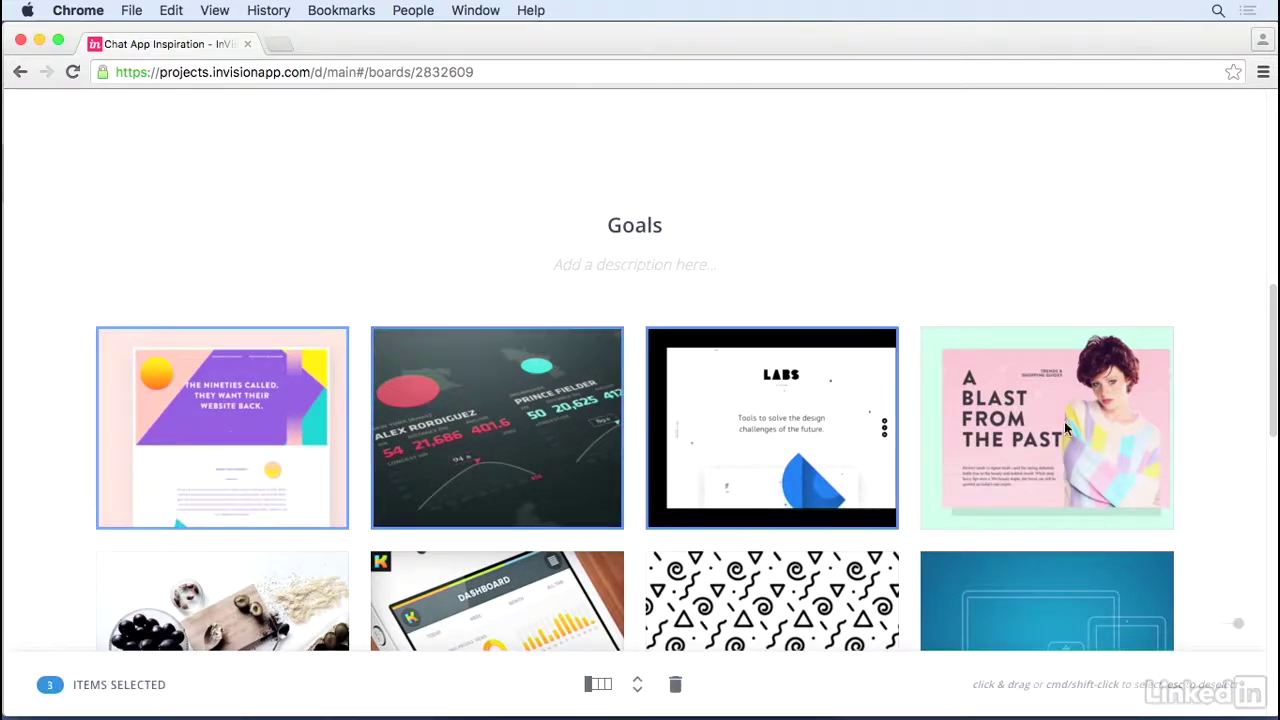
left_click(1064, 421, "super")
scroll(1064, 421, "down", 1)
left_click(308, 538, "super")
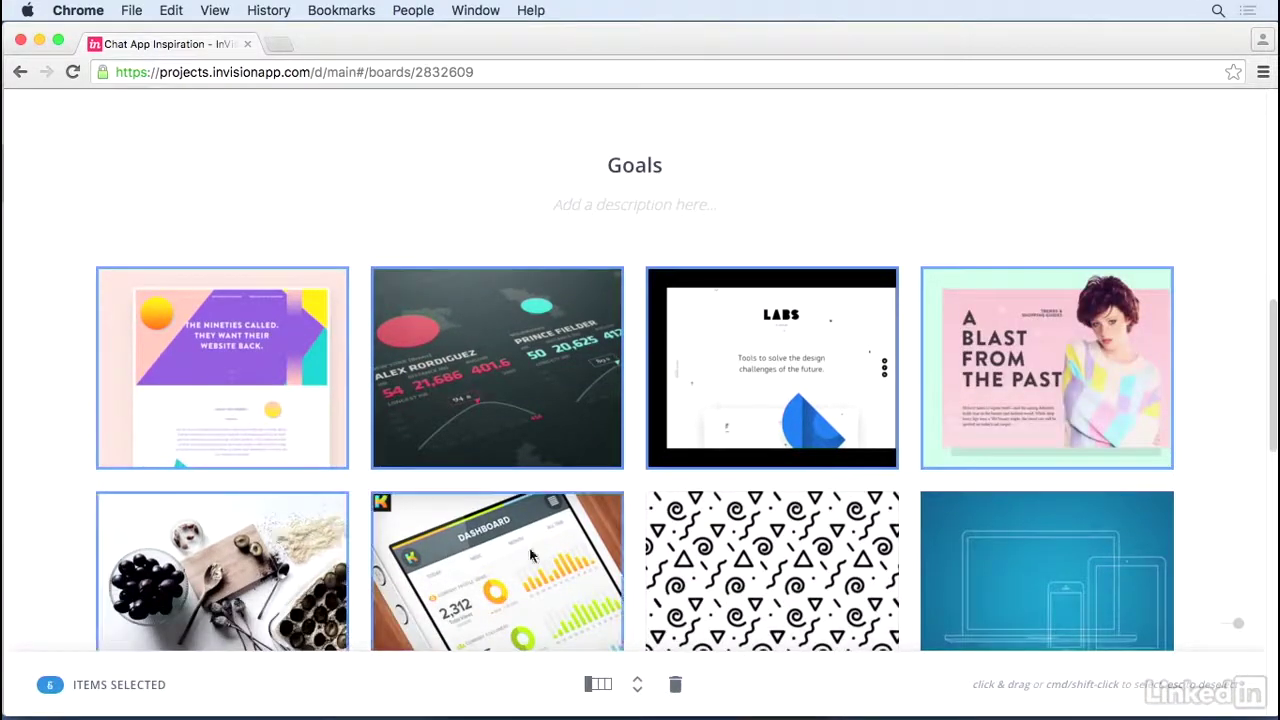
left_click(534, 556, "super")
left_click(776, 568, "super")
left_click(968, 564, "super")
Add the Oxford shirt, icons, seascape and dark dashboard tiles, then move all twelve into Images
scroll(968, 564, "down", 5)
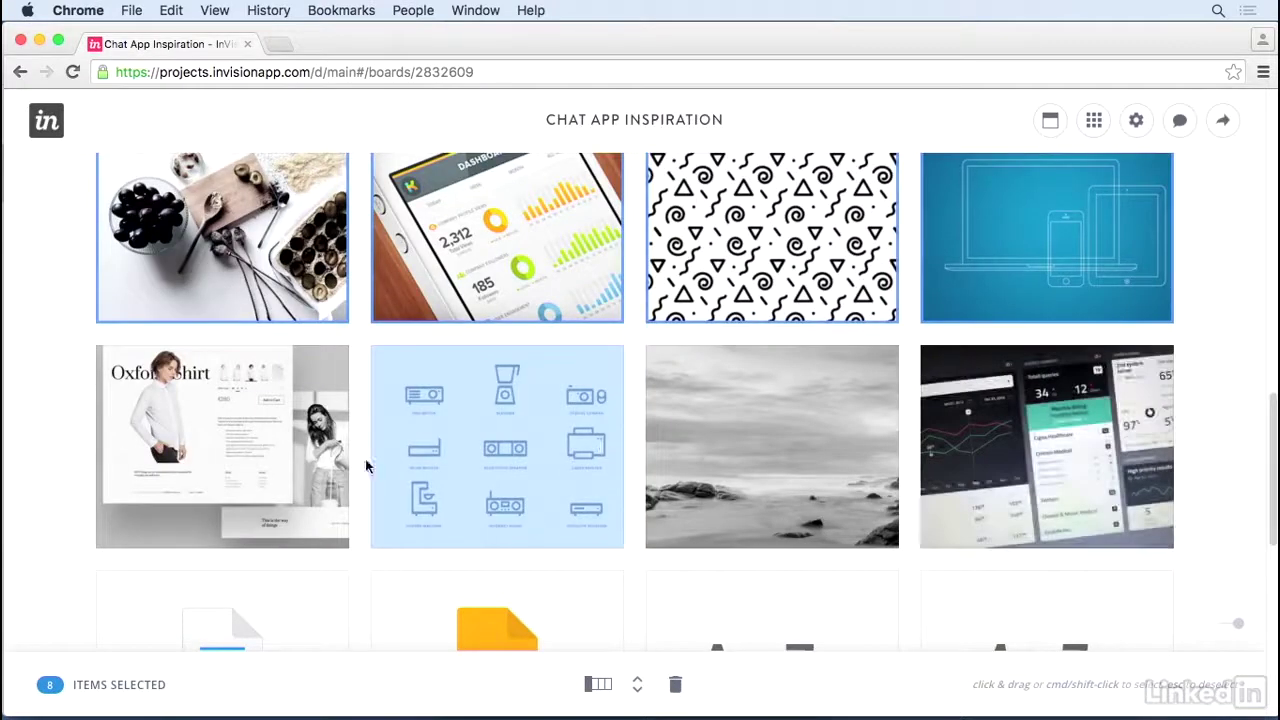
left_click(230, 470, "super")
left_click(500, 480, "super")
left_click(886, 482, "super")
left_click(923, 498, "super")
scroll(923, 498, "down", 10)
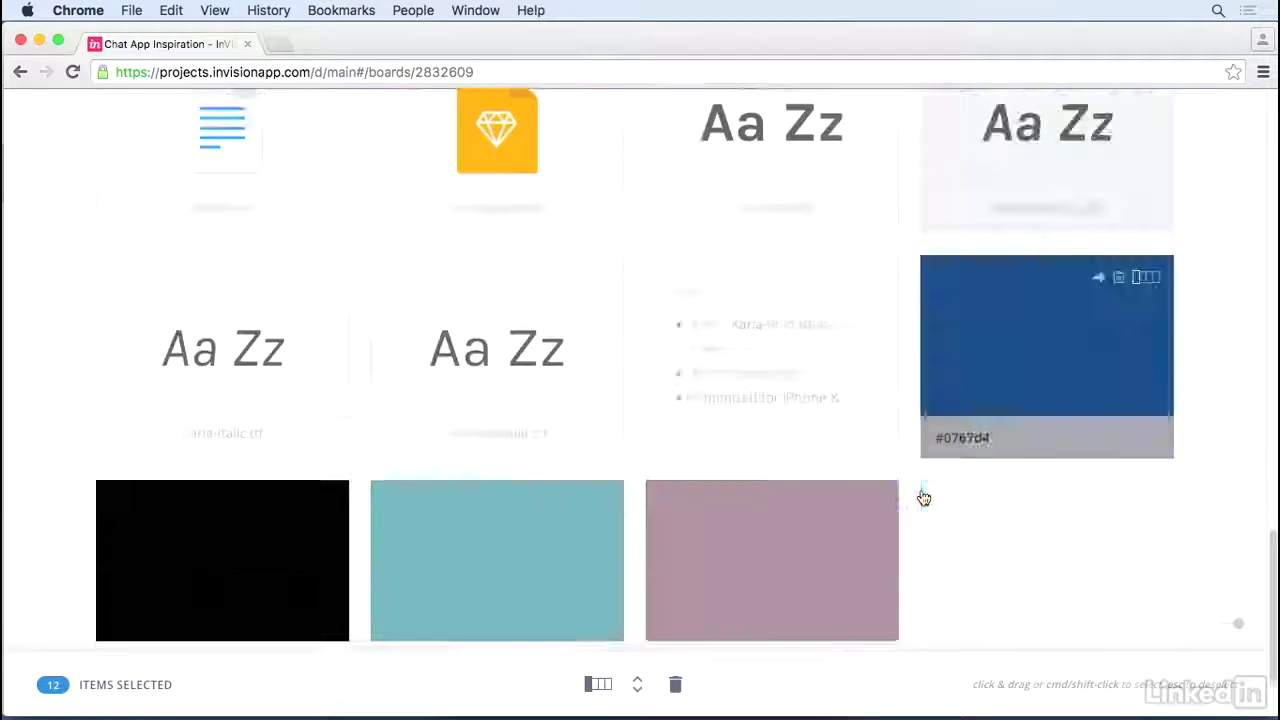
left_click(640, 685)
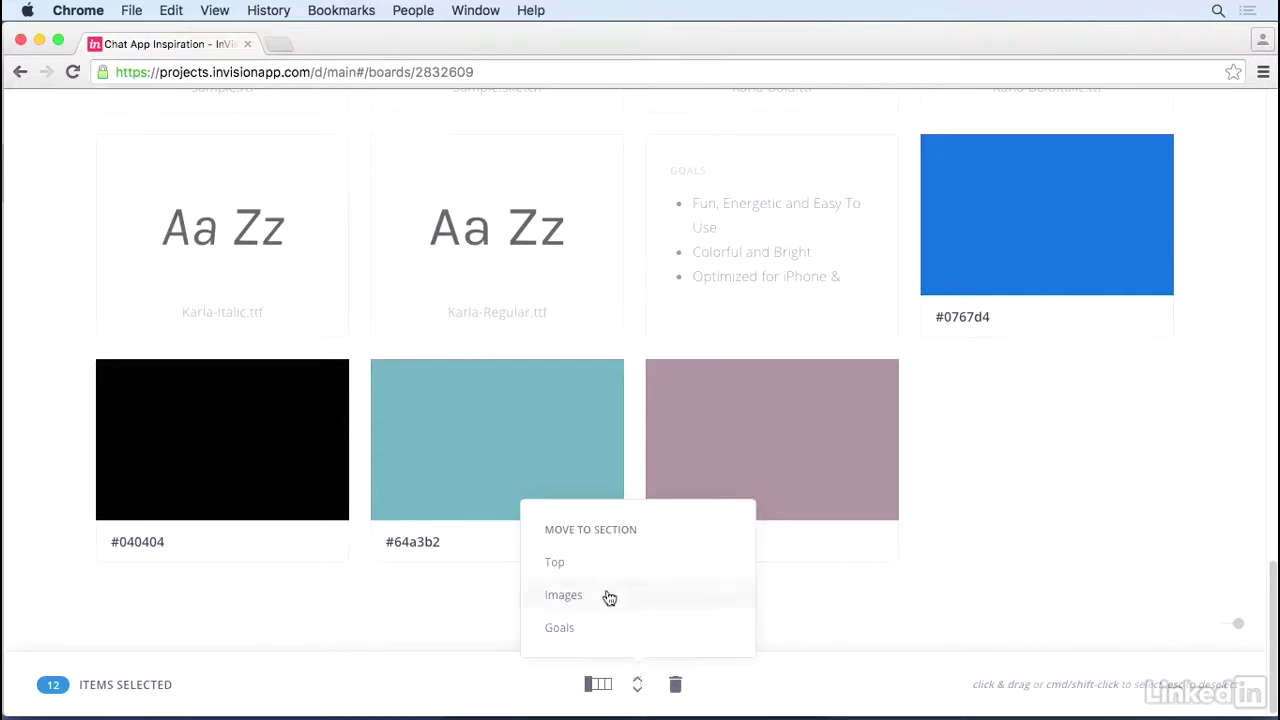
left_click(563, 595)
Drag the Goals text card to the front of the Goals section, ahead of the sample files
scroll(640, 480, "up", 5)
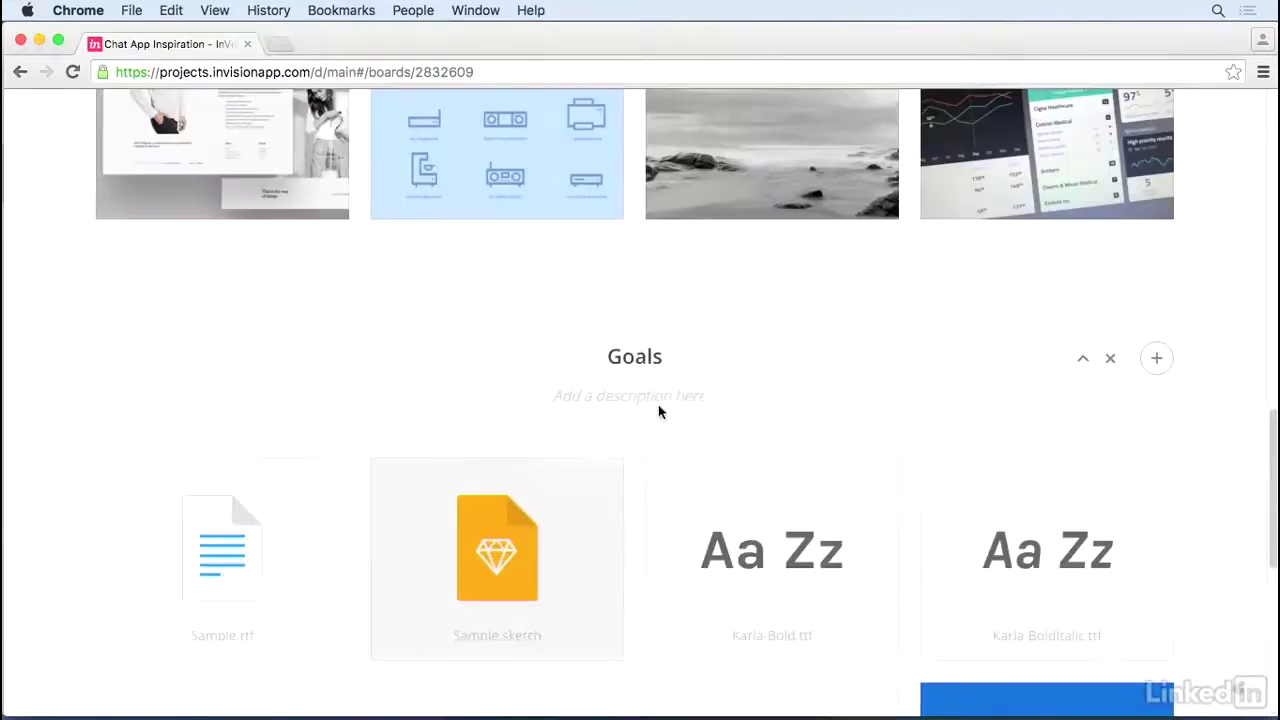
scroll(334, 560, "down", 5)
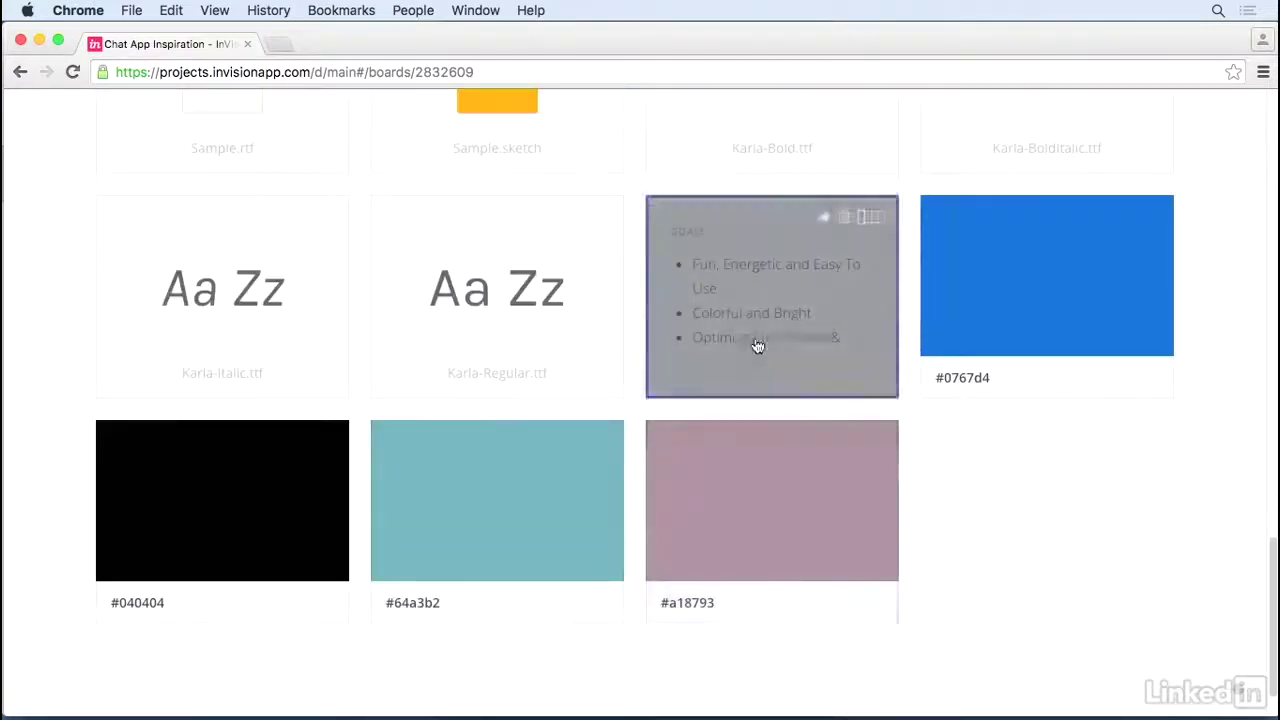
left_click_drag(757, 343, 222, 486)
scroll(751, 286, "up", 5)
scroll(514, 549, "down", 5)
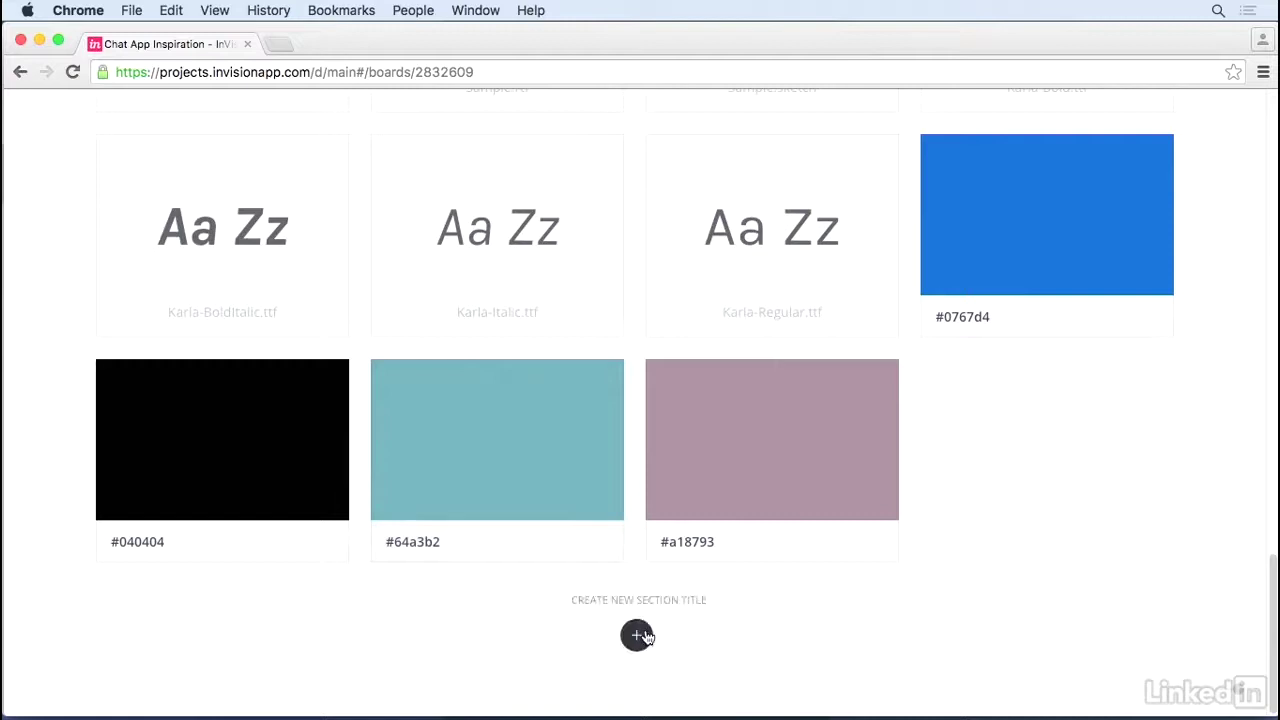
Add a 'Documents & Downloads' section at the board's end and begin another section below it
left_click(645, 640)
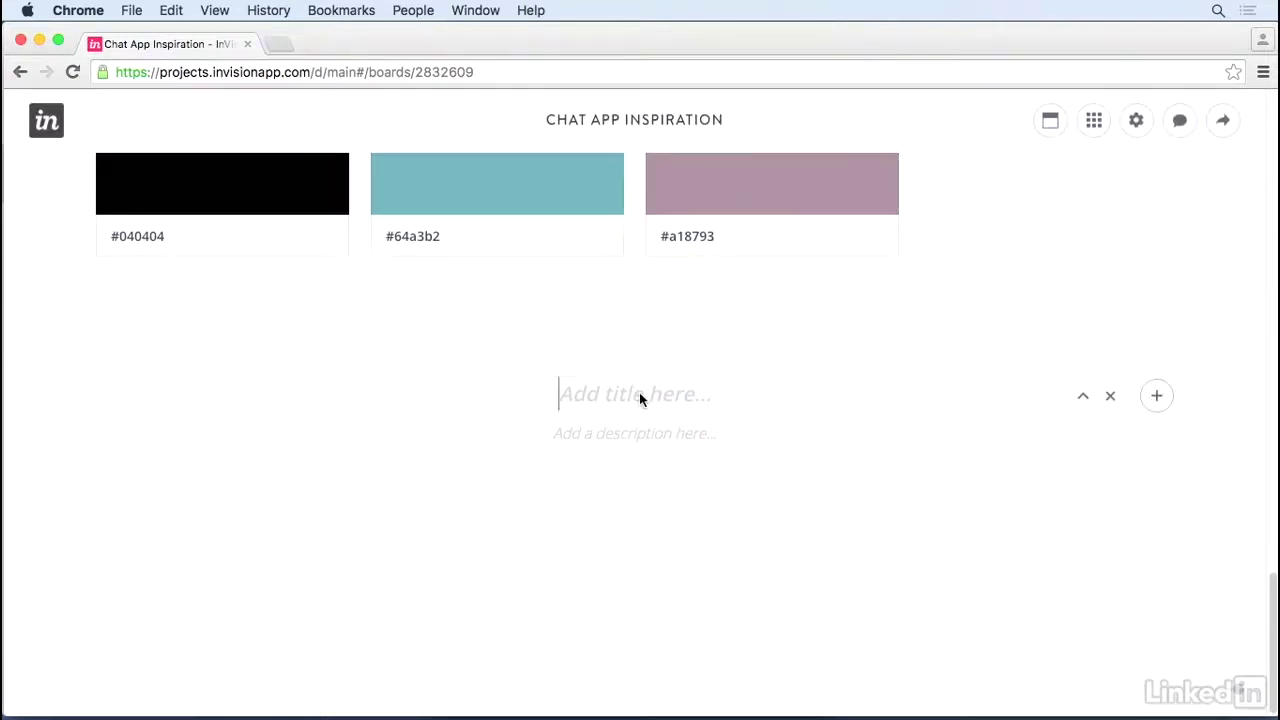
type("Documents & D")
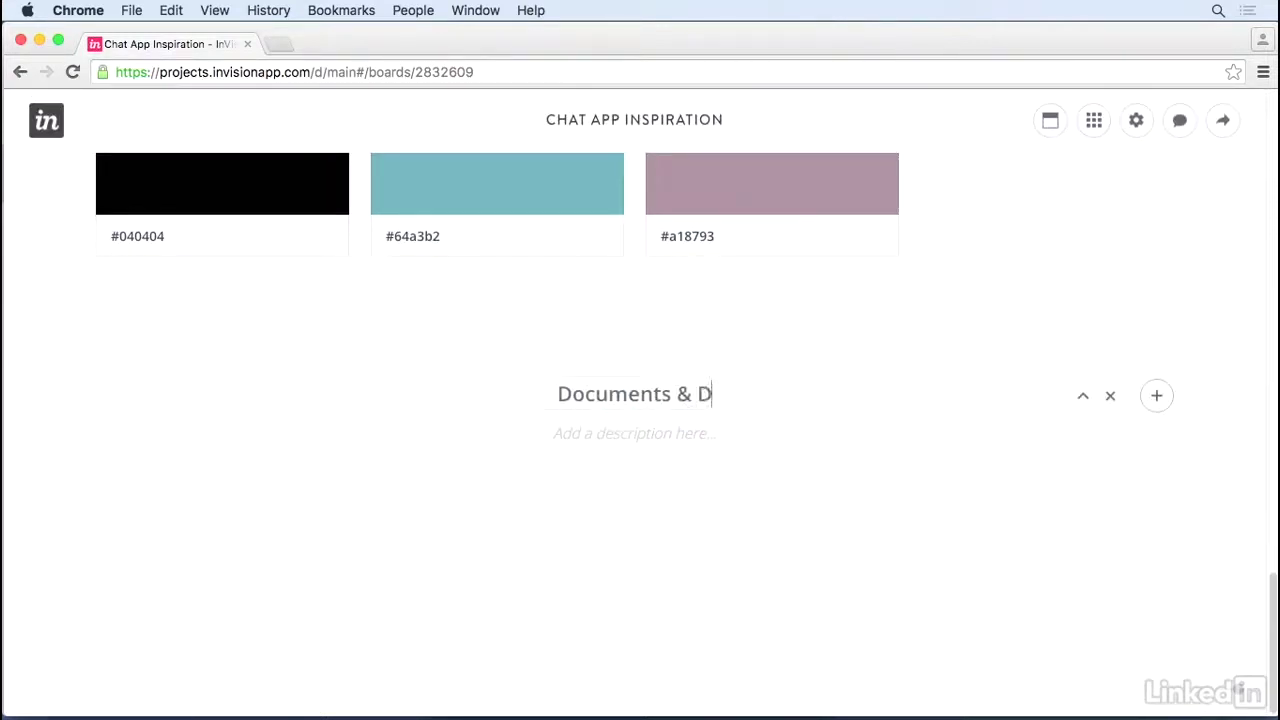
type("ownloads")
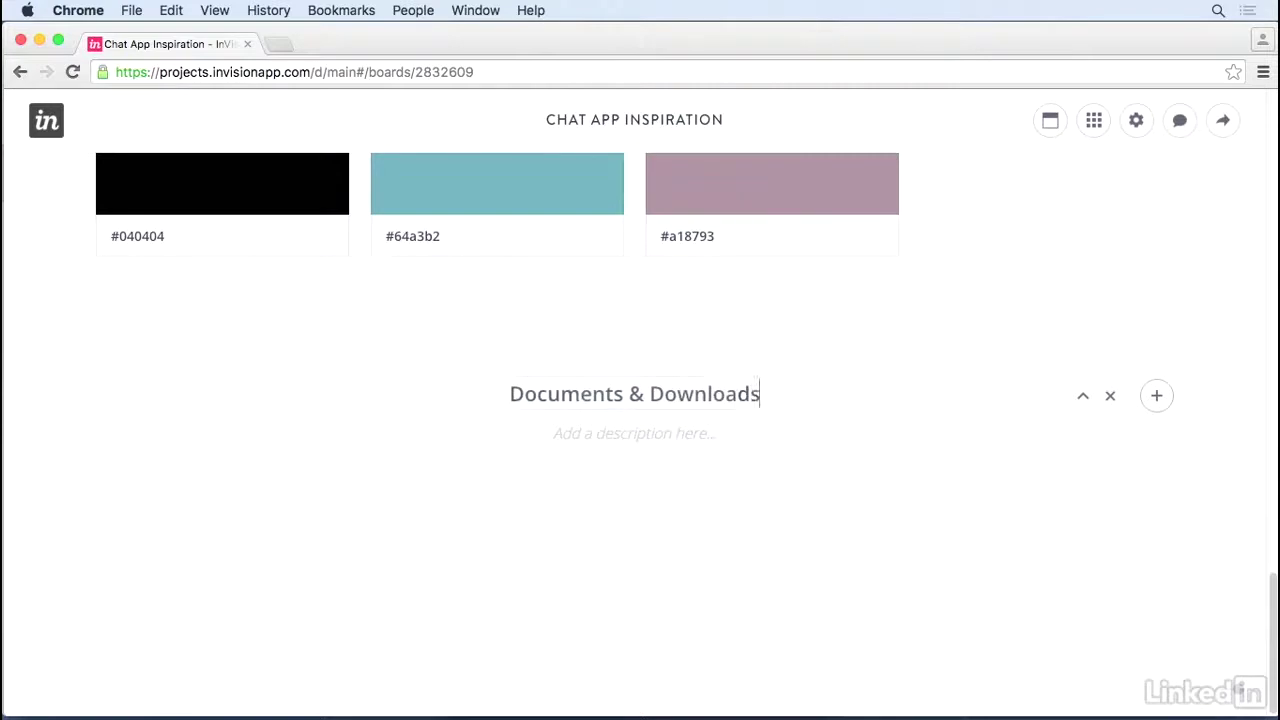
key("Return")
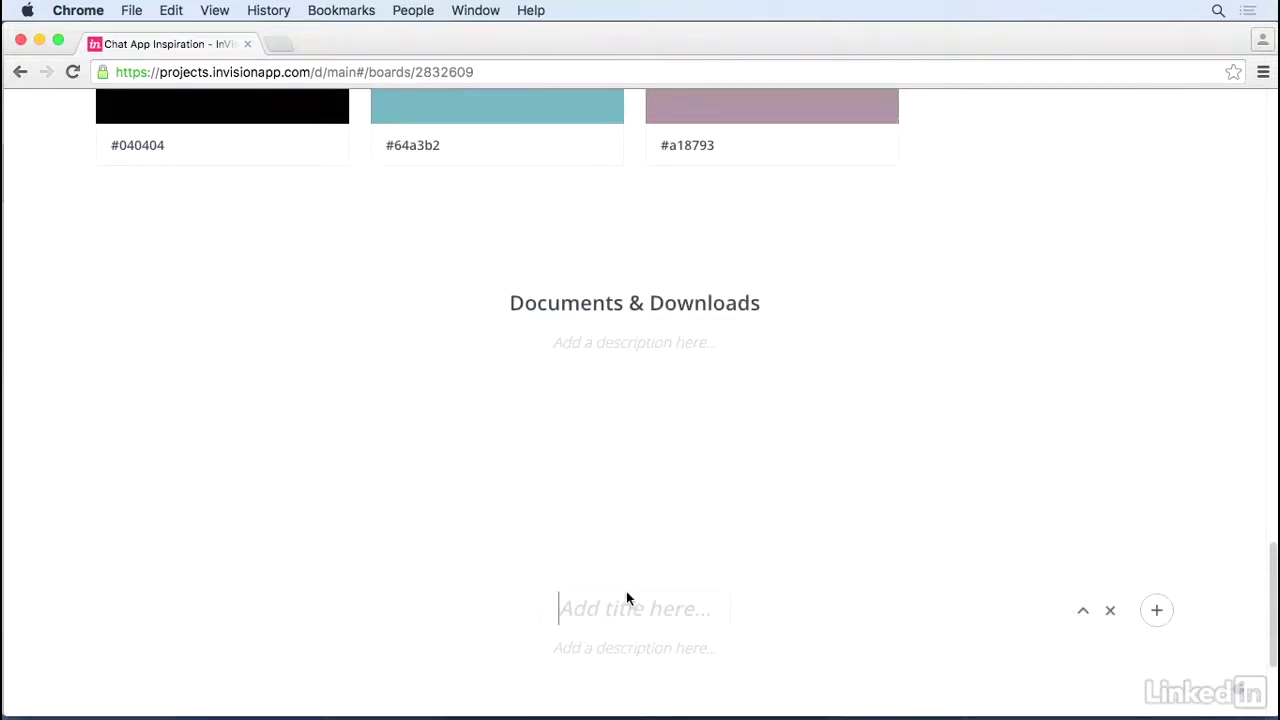
Title the new section 'Colors' and move the #0767d4, #040404, #64a3b2 and #a18793 swatches into it
type("Colors")
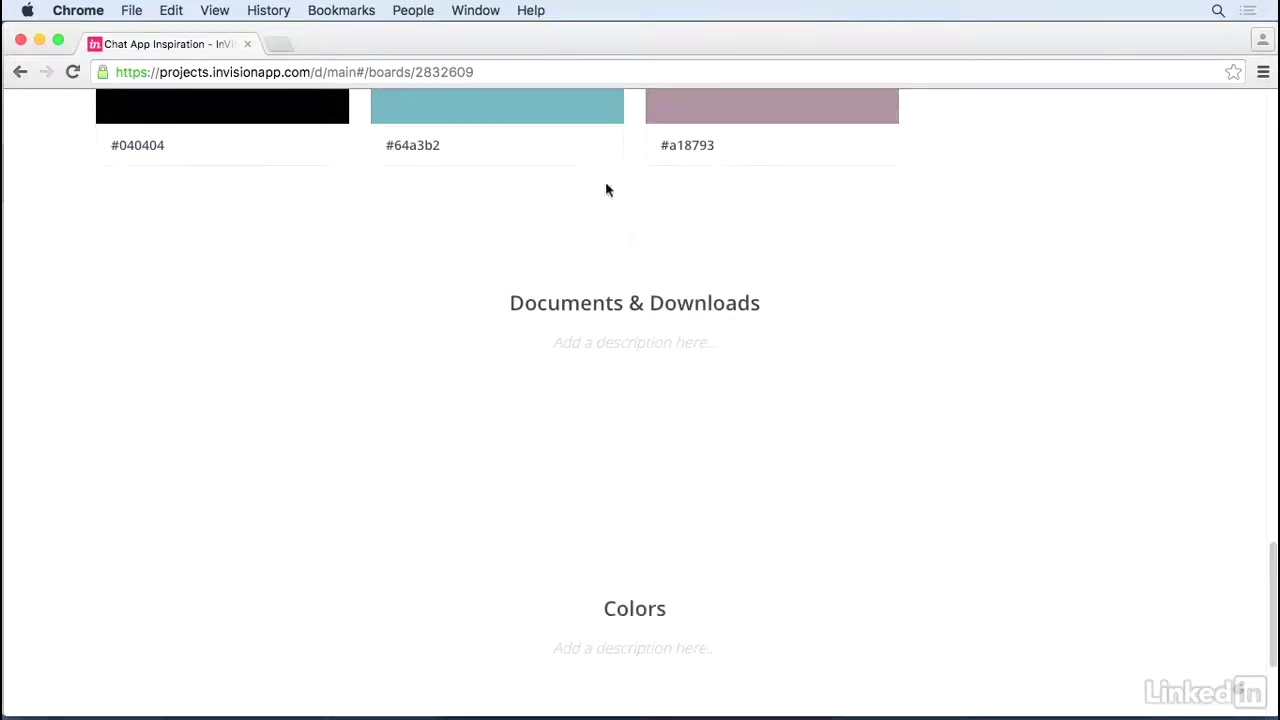
scroll(557, 314, "up", 5)
left_click(1023, 246)
left_click(187, 486, "super")
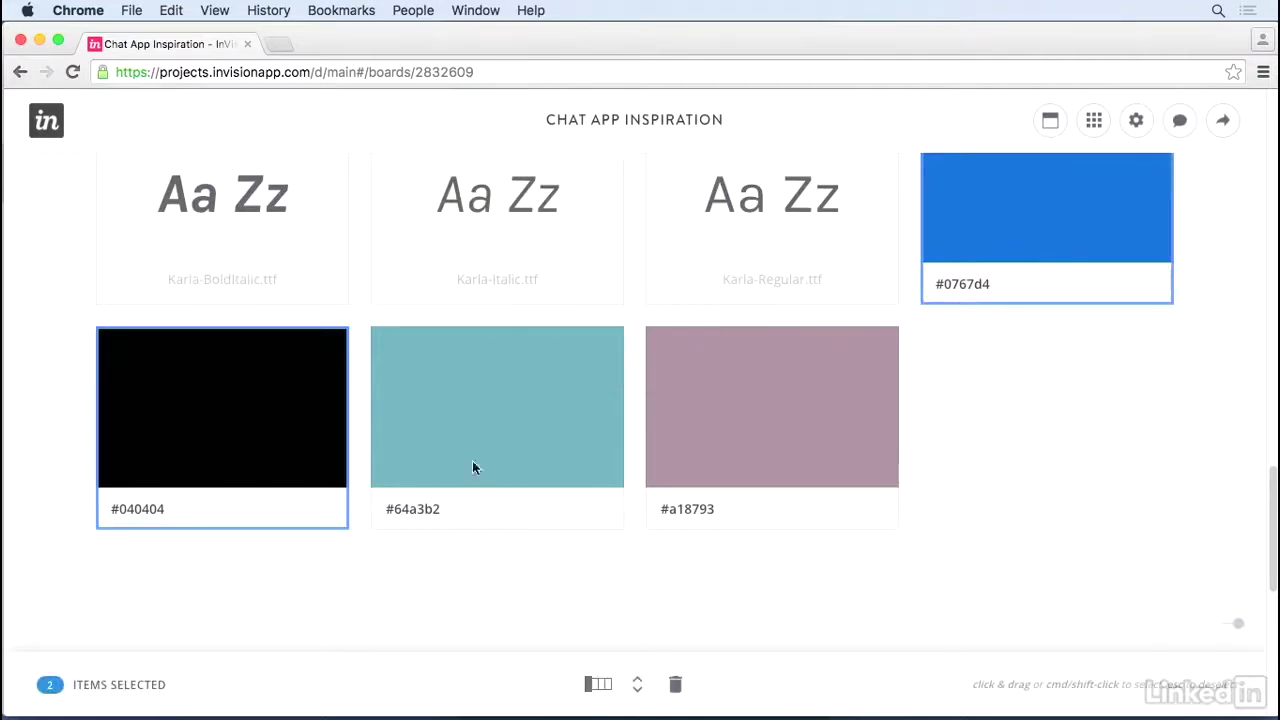
left_click(472, 463, "super")
left_click(705, 461, "super")
left_click(637, 684)
left_click(614, 628)
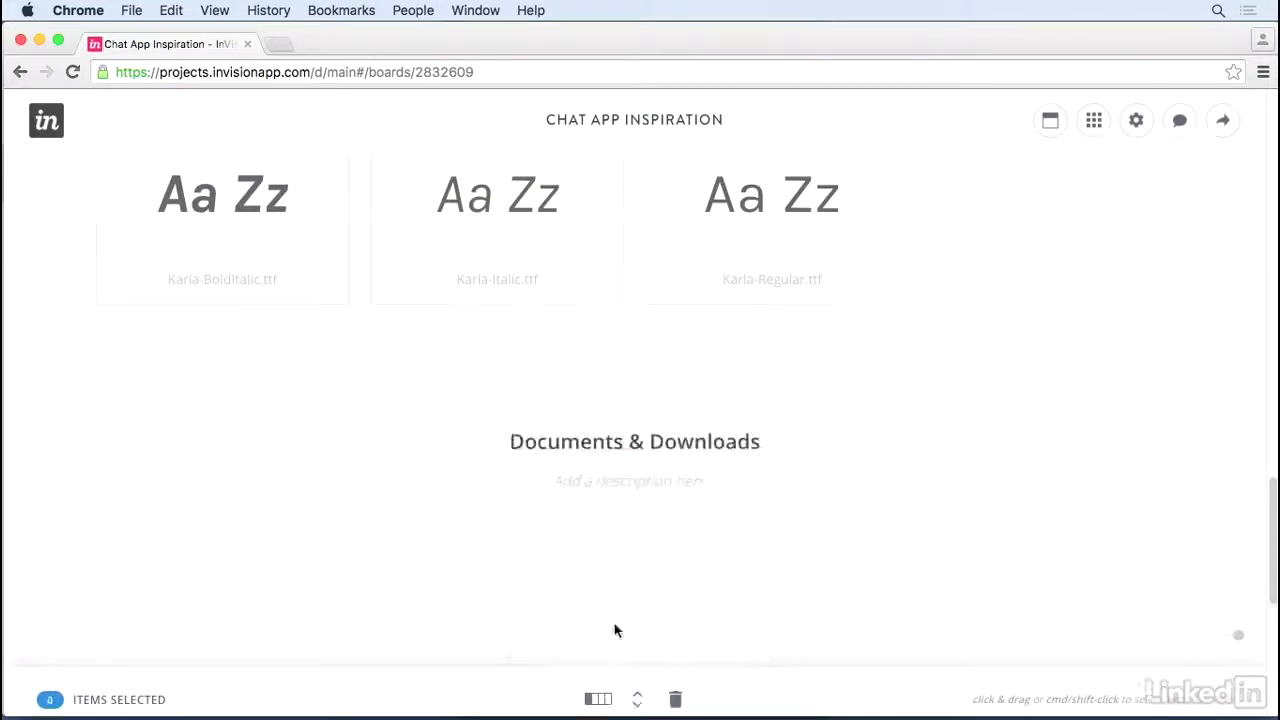
Move Sample.rtf, Sample.sketch and the four Karla font tiles into Documents & Downloads
scroll(674, 449, "up", 3)
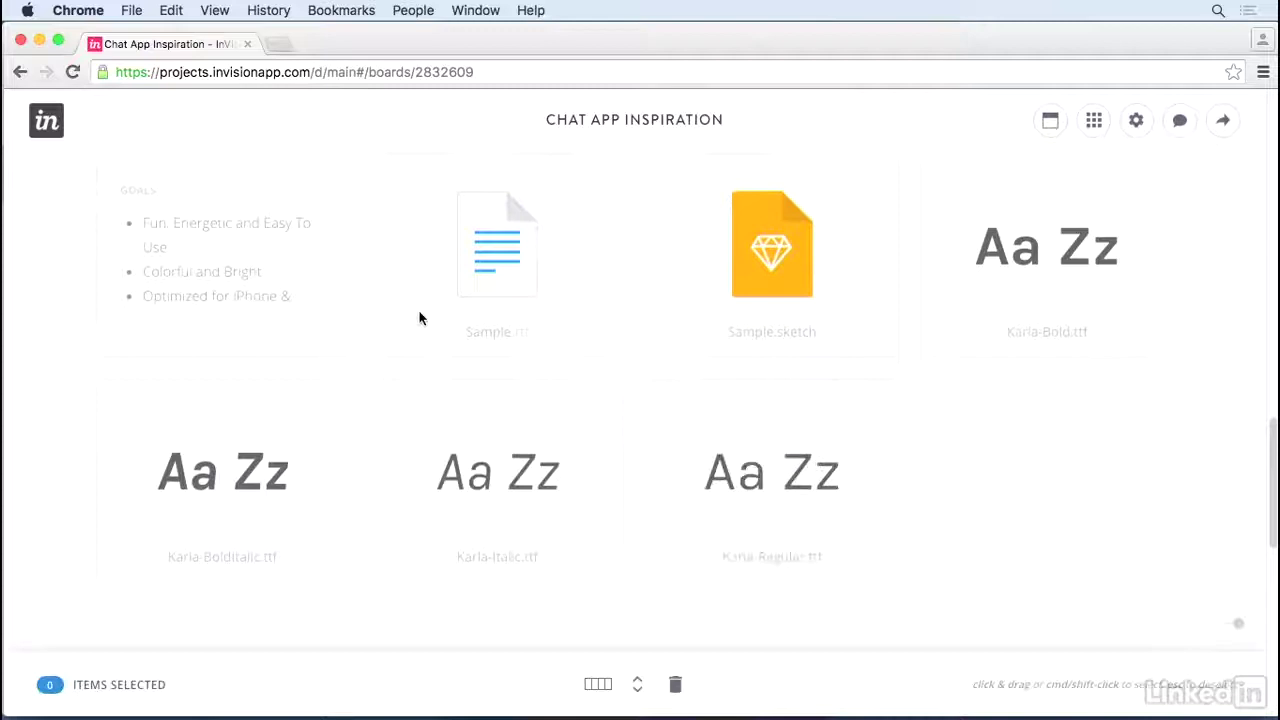
left_click(403, 326)
left_click(811, 323, "super")
left_click(998, 328, "super")
left_click(818, 480, "super")
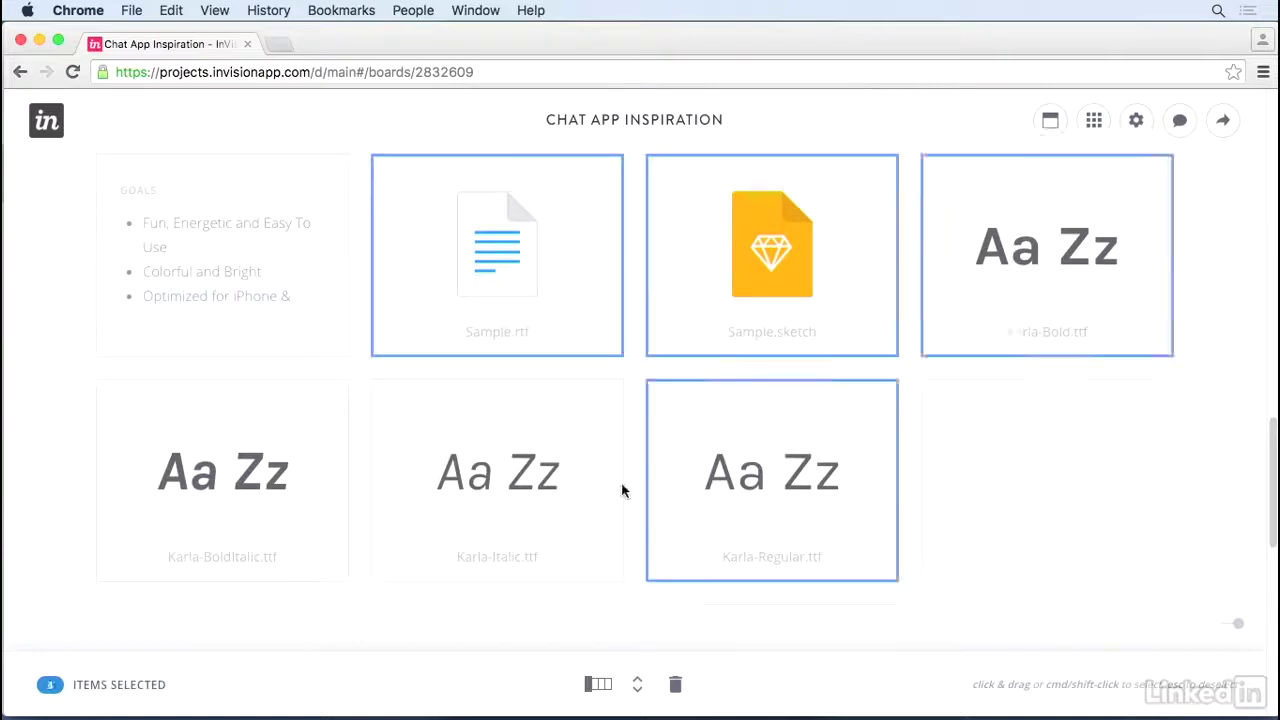
left_click(568, 495, "super")
left_click(326, 492, "super")
left_click(635, 688)
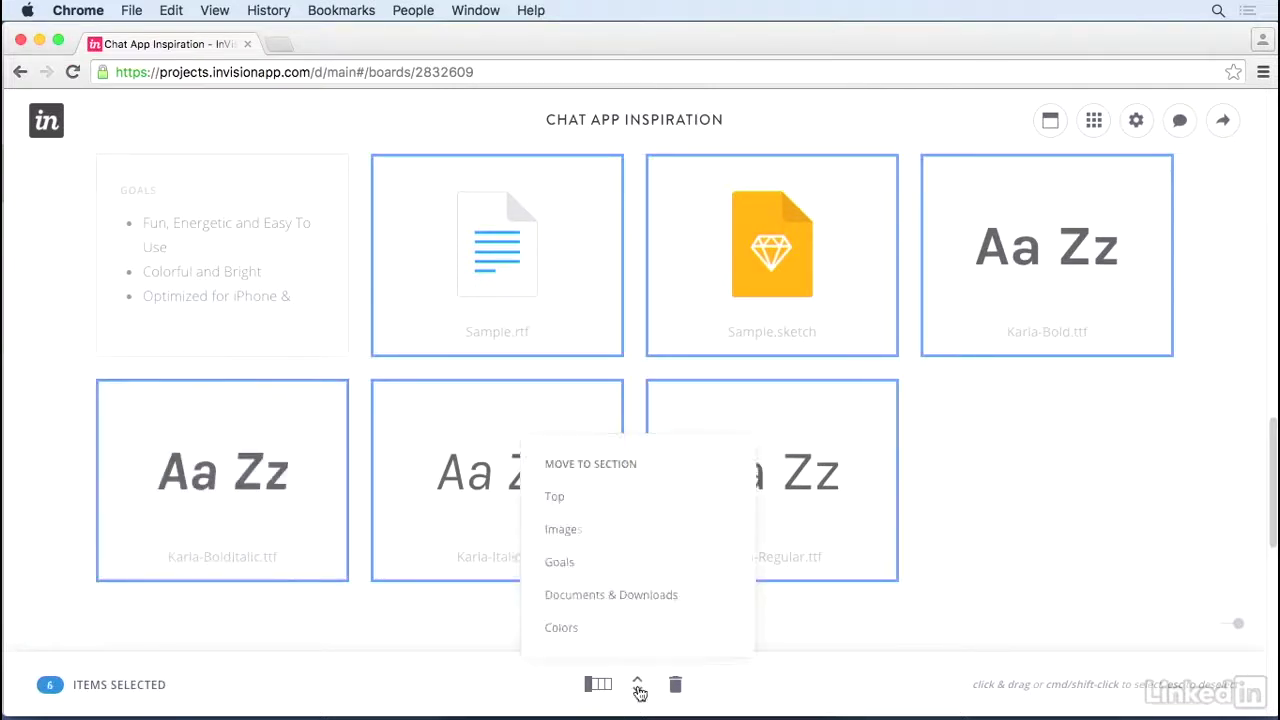
left_click(640, 604)
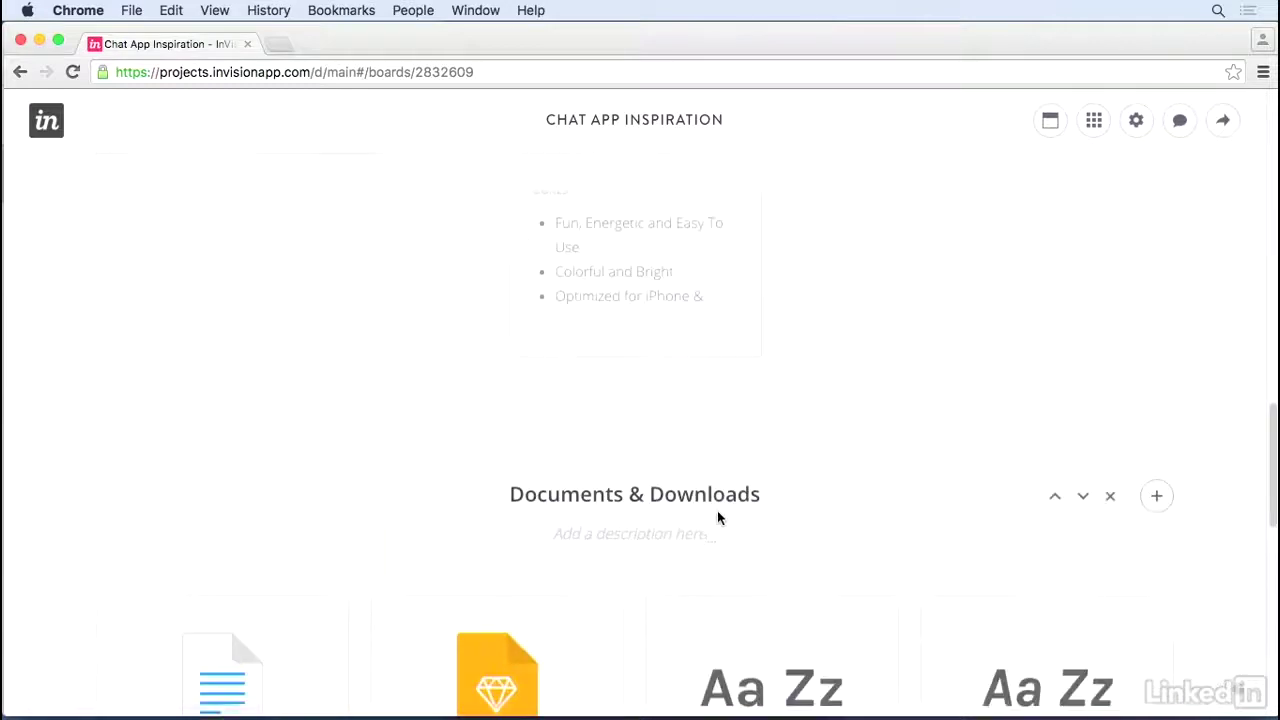
scroll(717, 517, "up", 2)
Move the Goals section above Images and widen the Goals card to full width
scroll(720, 520, "down", 1)
scroll(720, 520, "down", 10)
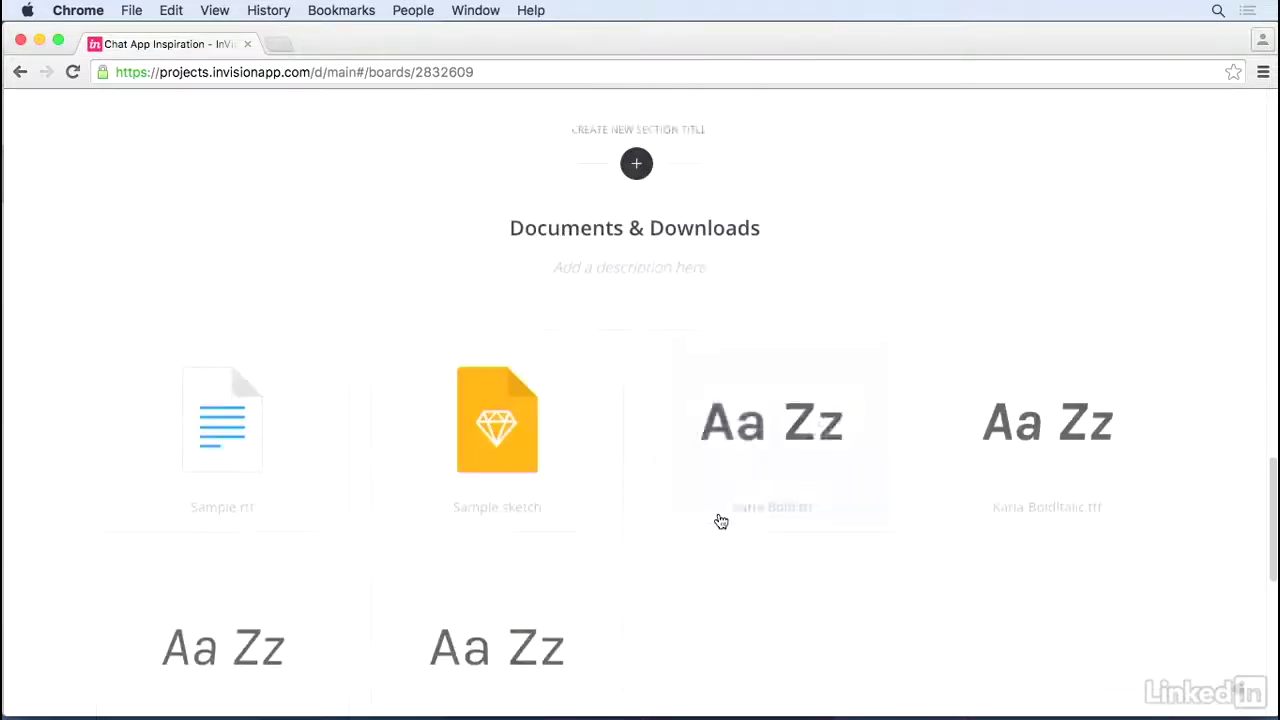
scroll(720, 520, "up", 15)
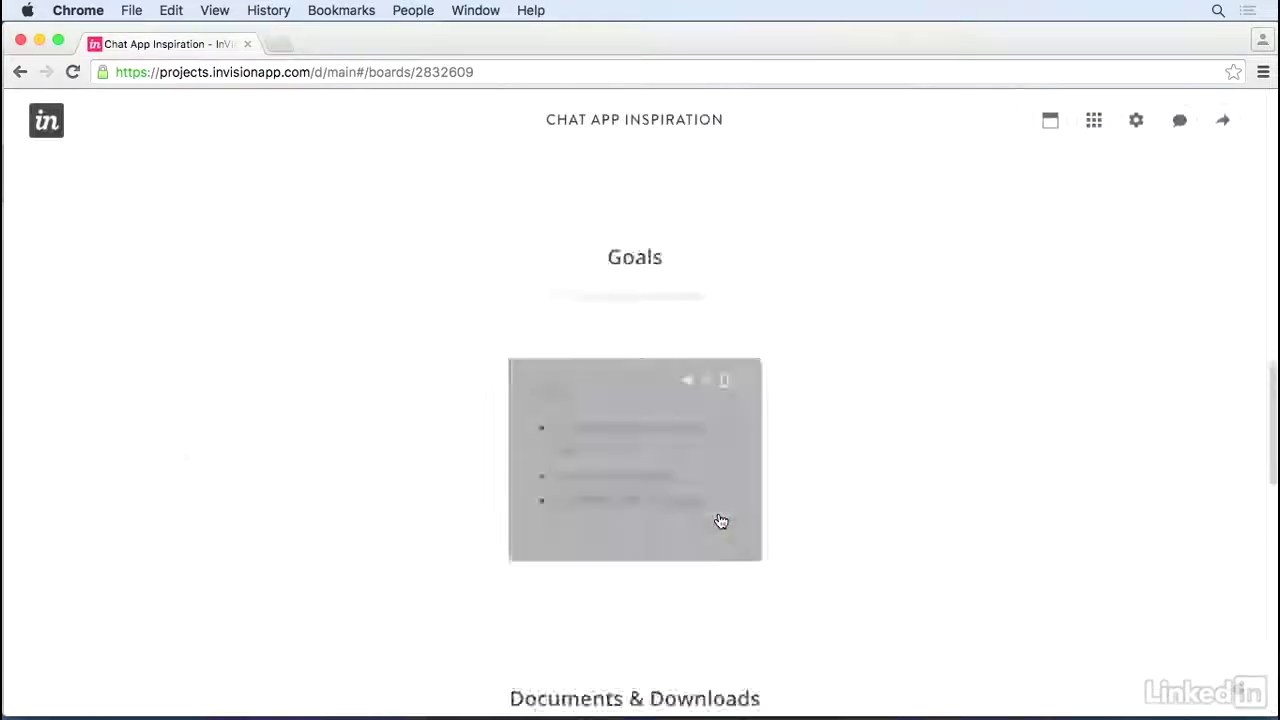
scroll(720, 520, "up", 2)
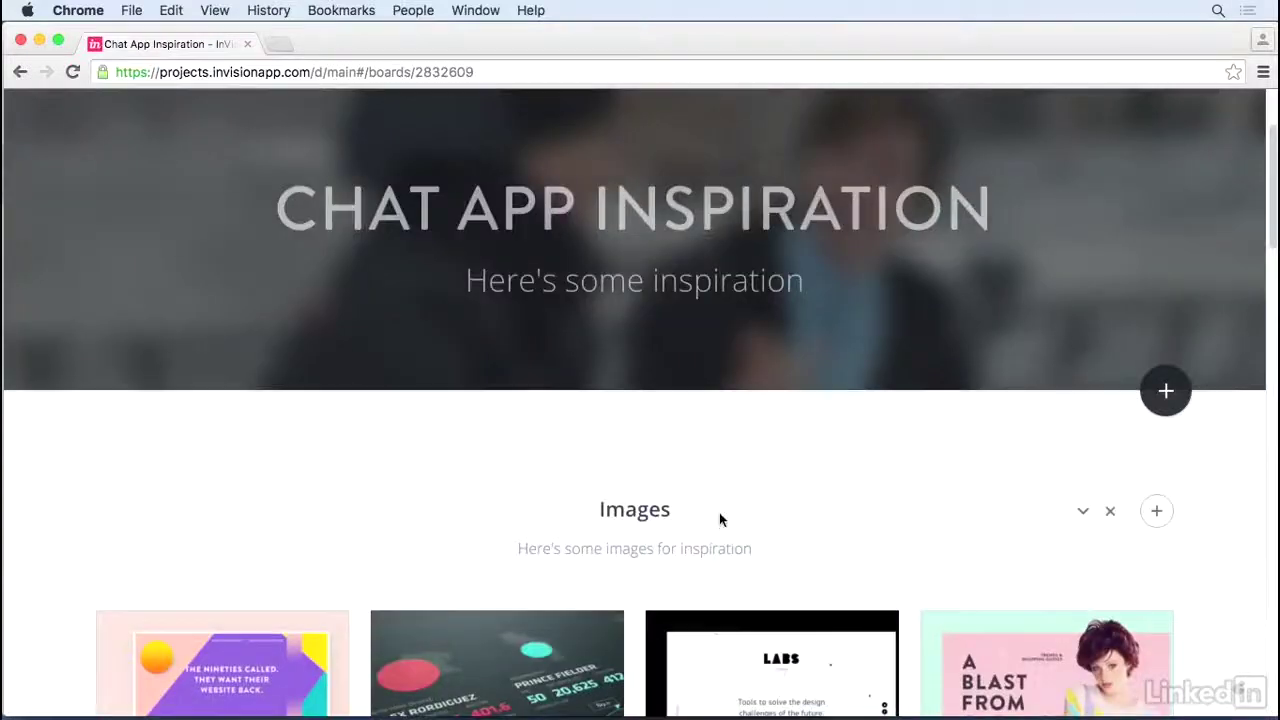
scroll(720, 517, "down", 10)
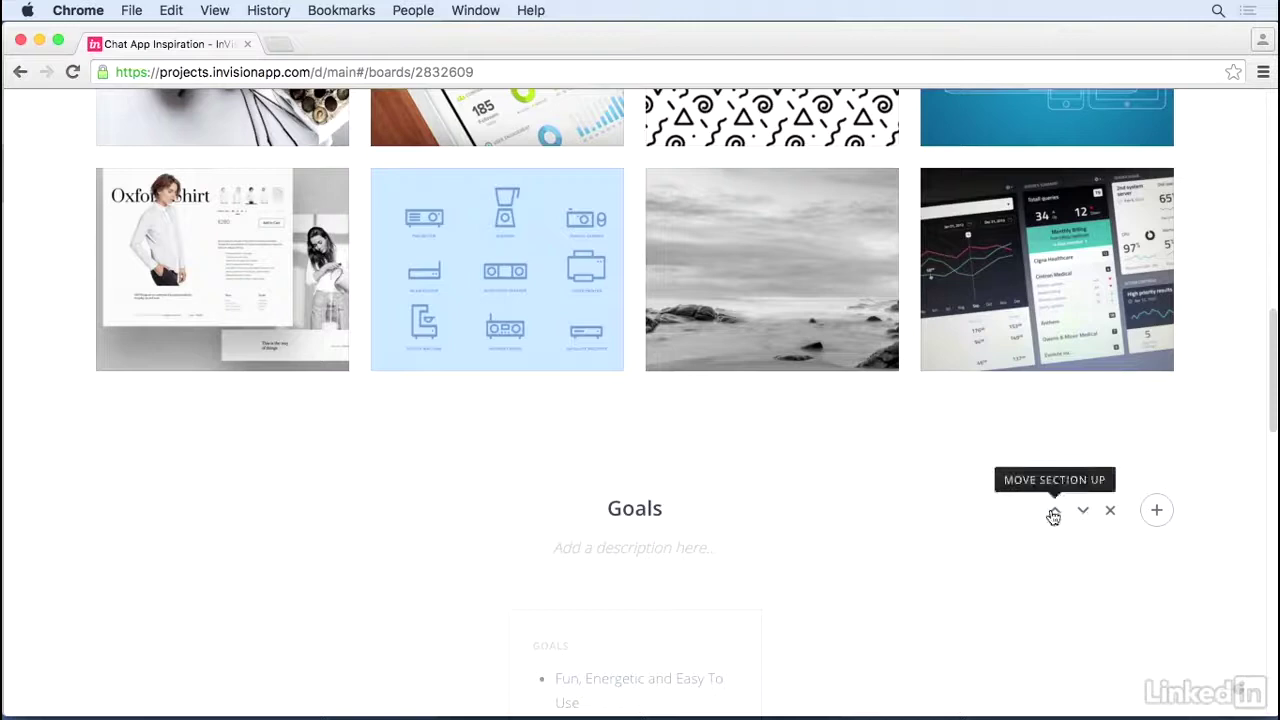
left_click(1054, 514)
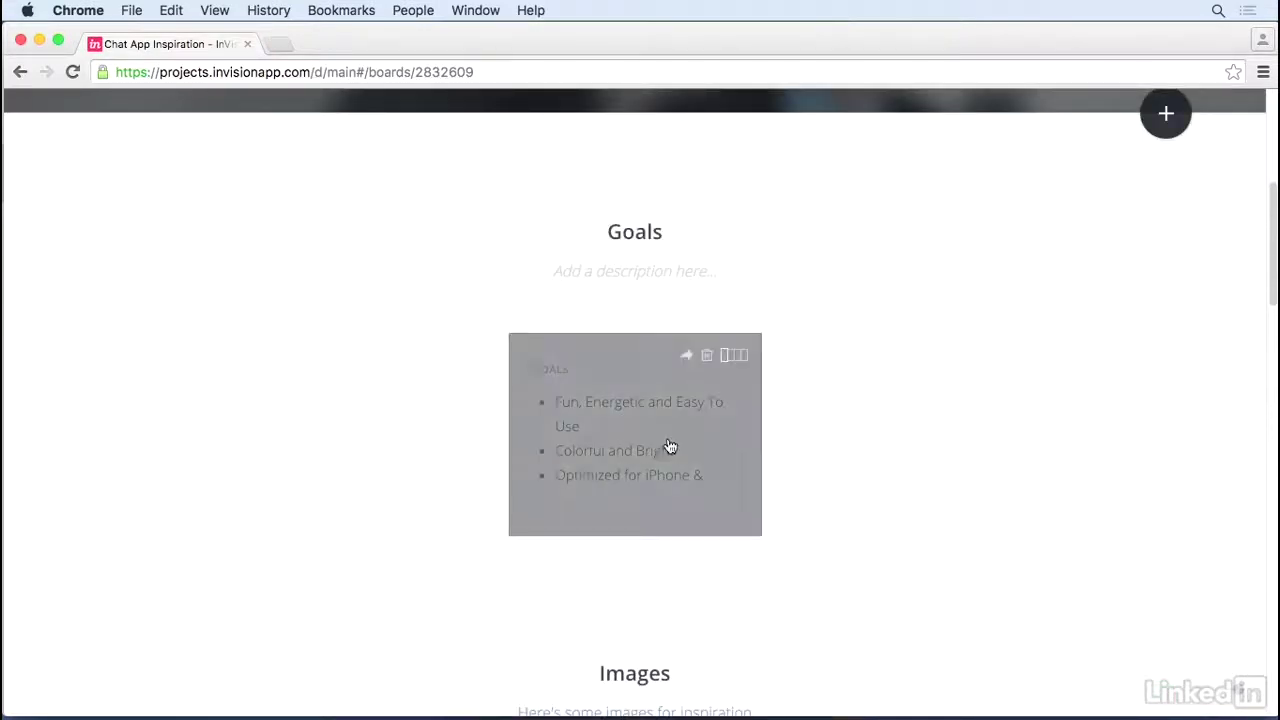
mouse_move(726, 378)
left_click(744, 359)
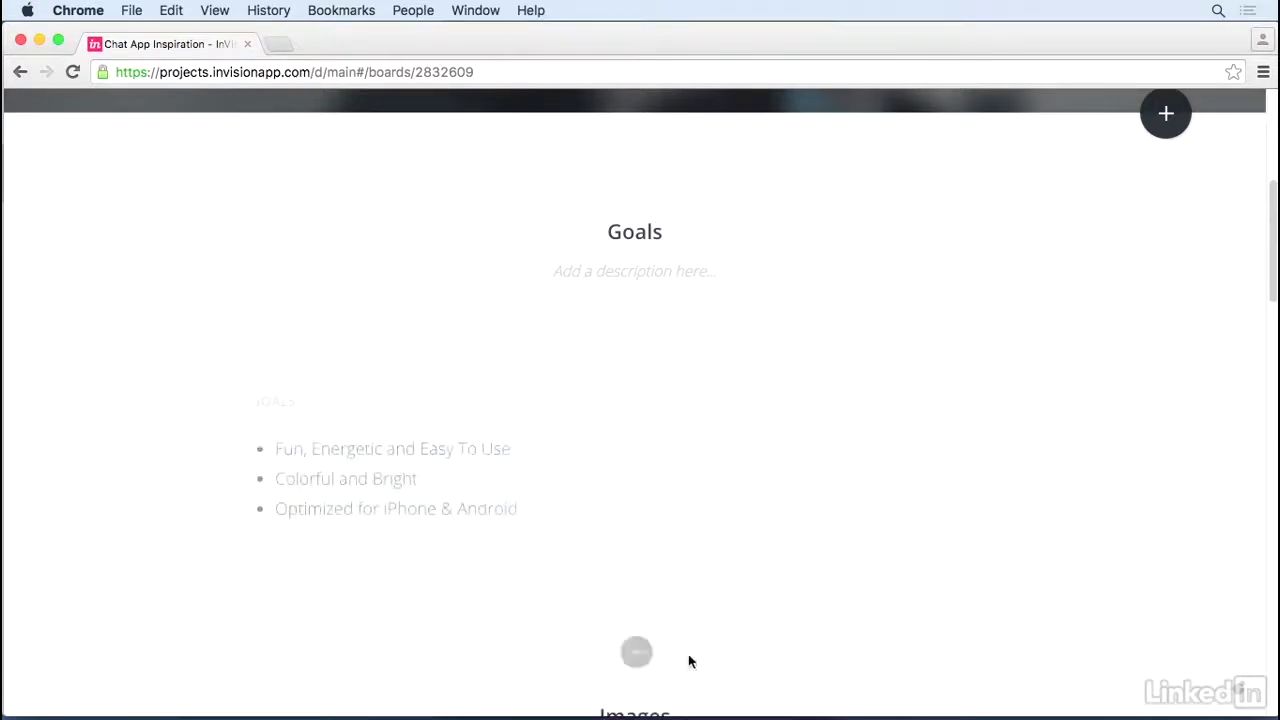
Enlarge the first image, blue blueprint and Oxford shirt tiles to double size
scroll(689, 663, "down", 5)
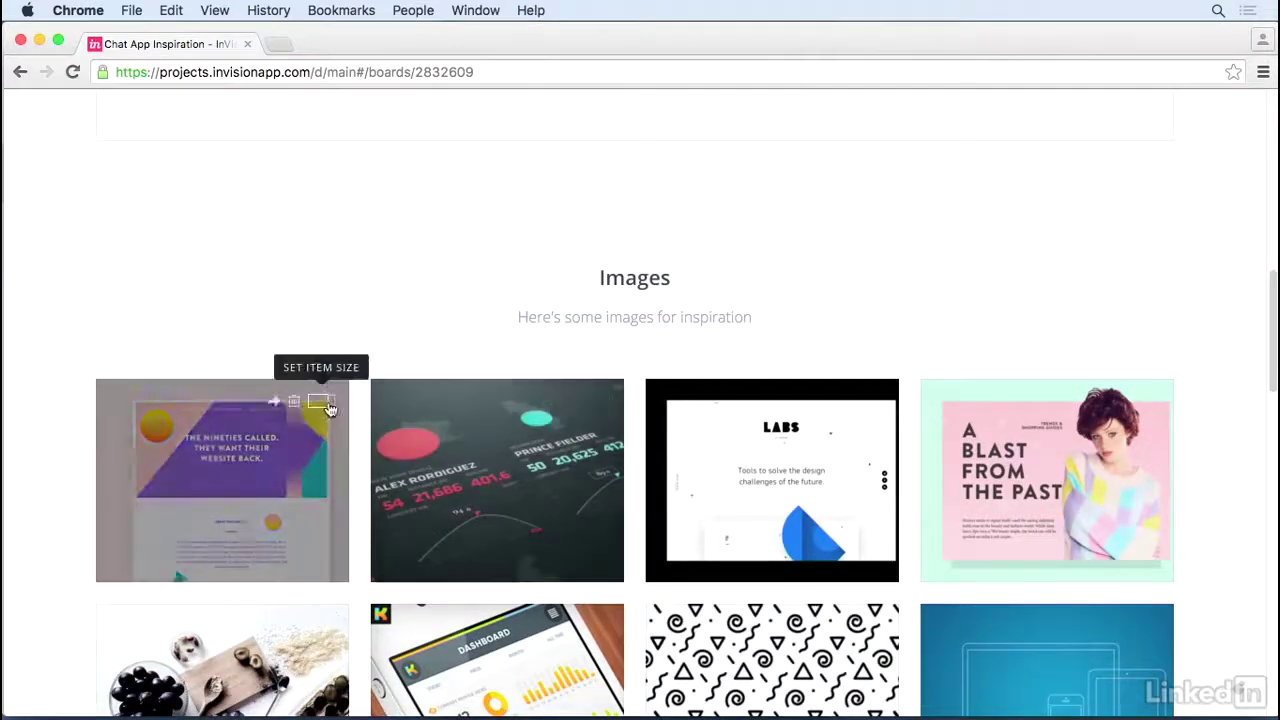
left_click(320, 408)
left_click(320, 408)
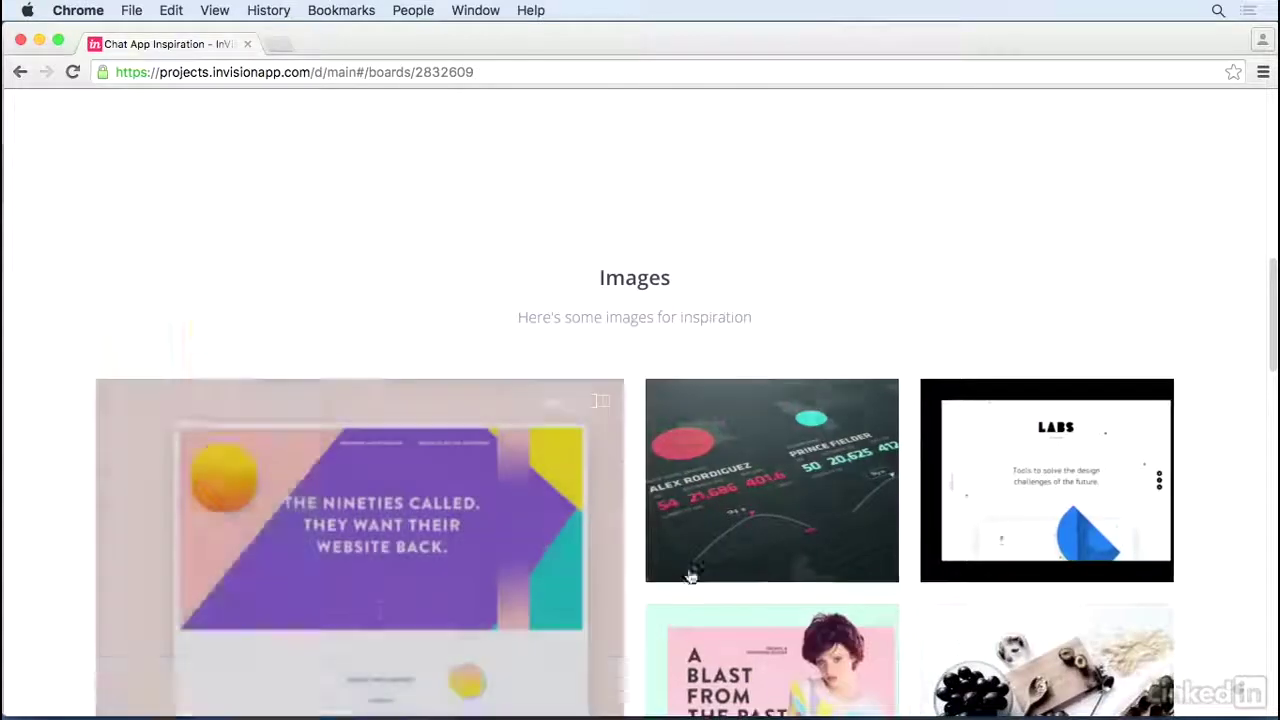
scroll(874, 466, "down", 3)
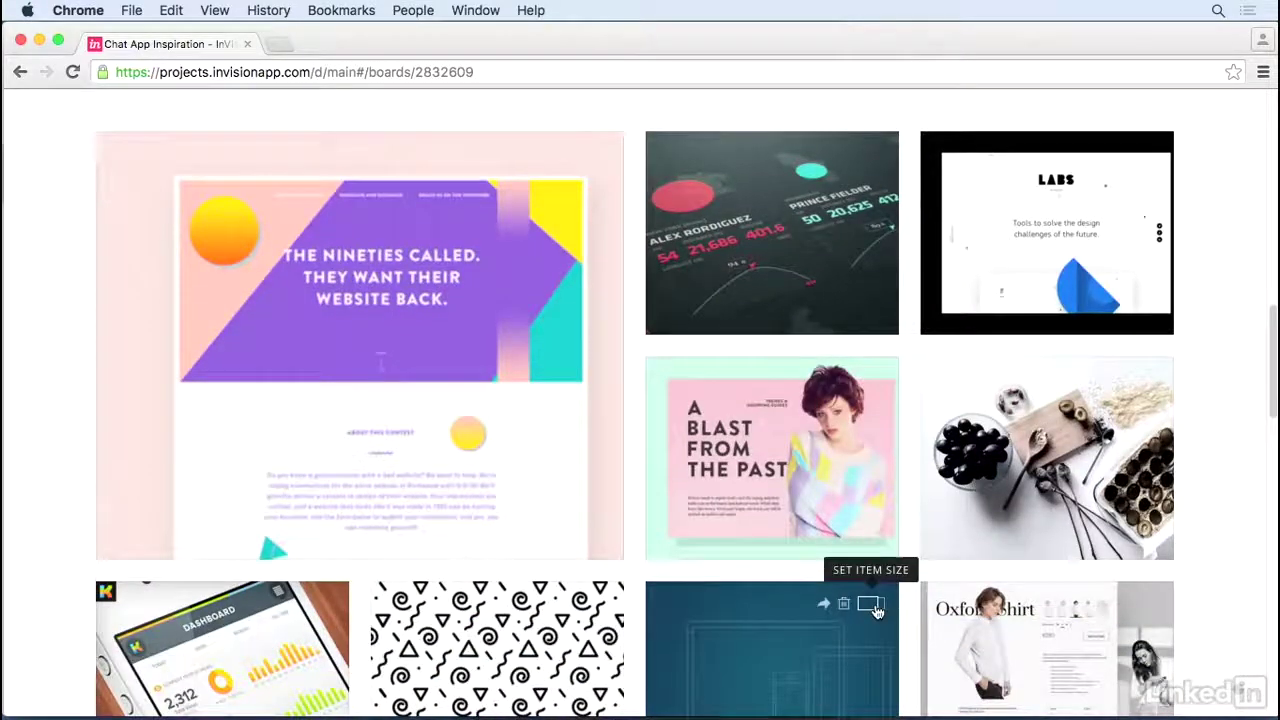
left_click(878, 607)
scroll(860, 590, "down", 3)
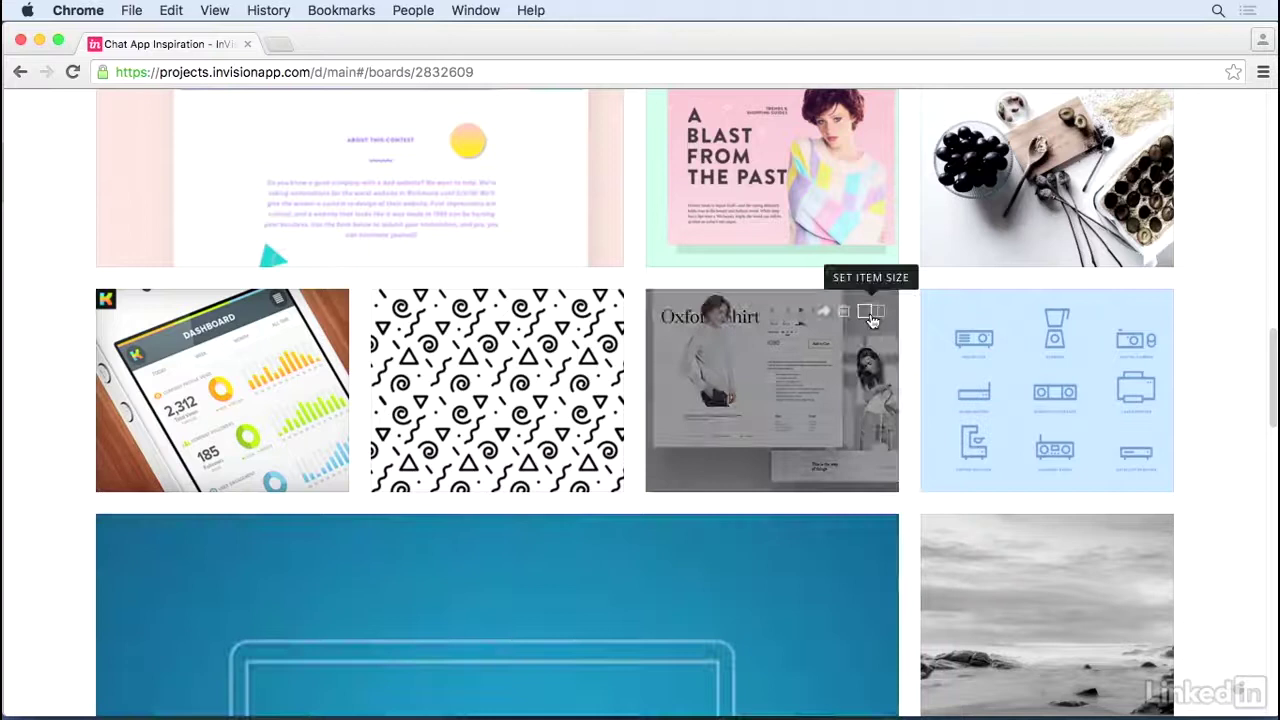
left_click(869, 312)
left_click(870, 519)
Move the Colors section up above Documents & Downloads
scroll(861, 549, "down", 15)
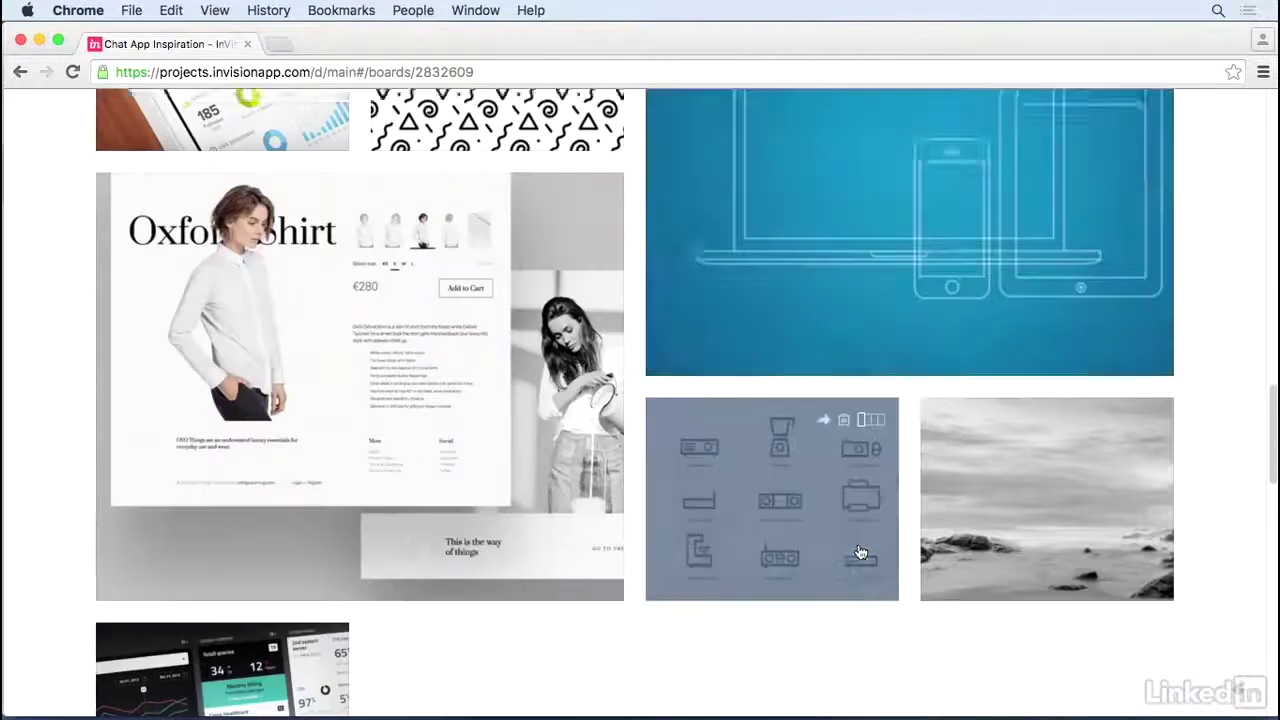
scroll(861, 549, "down", 3)
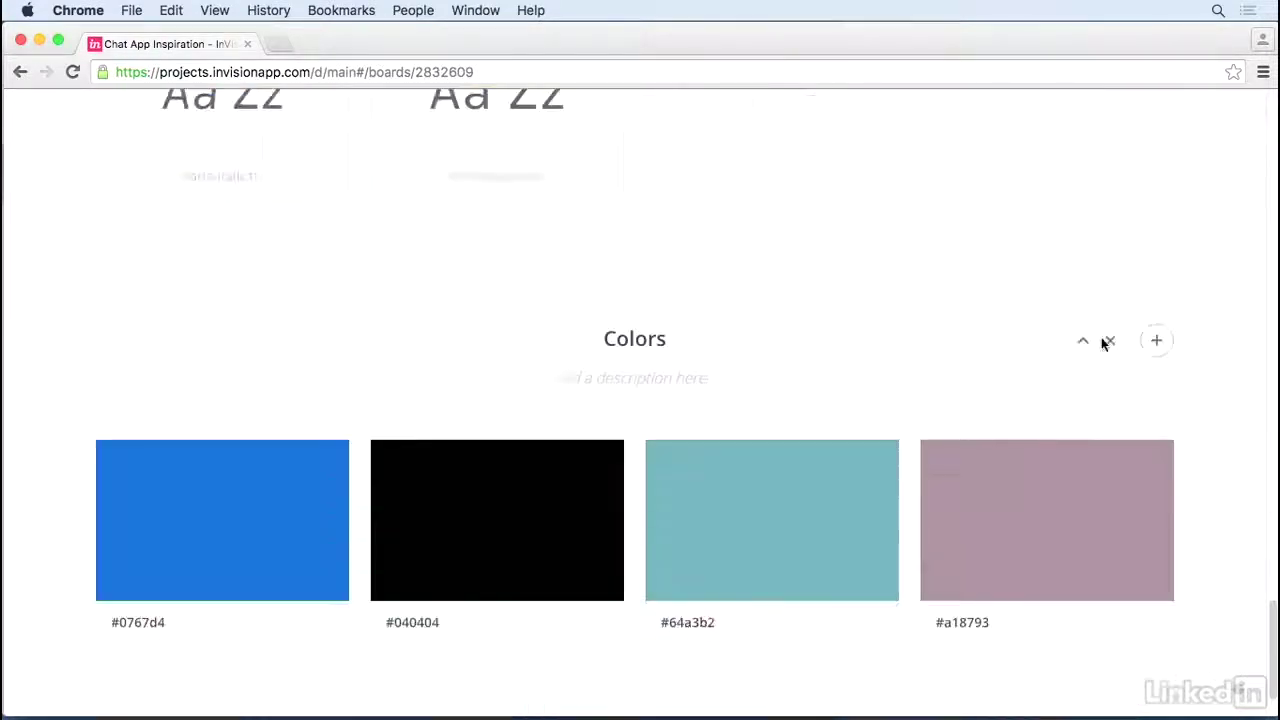
left_click(1088, 339)
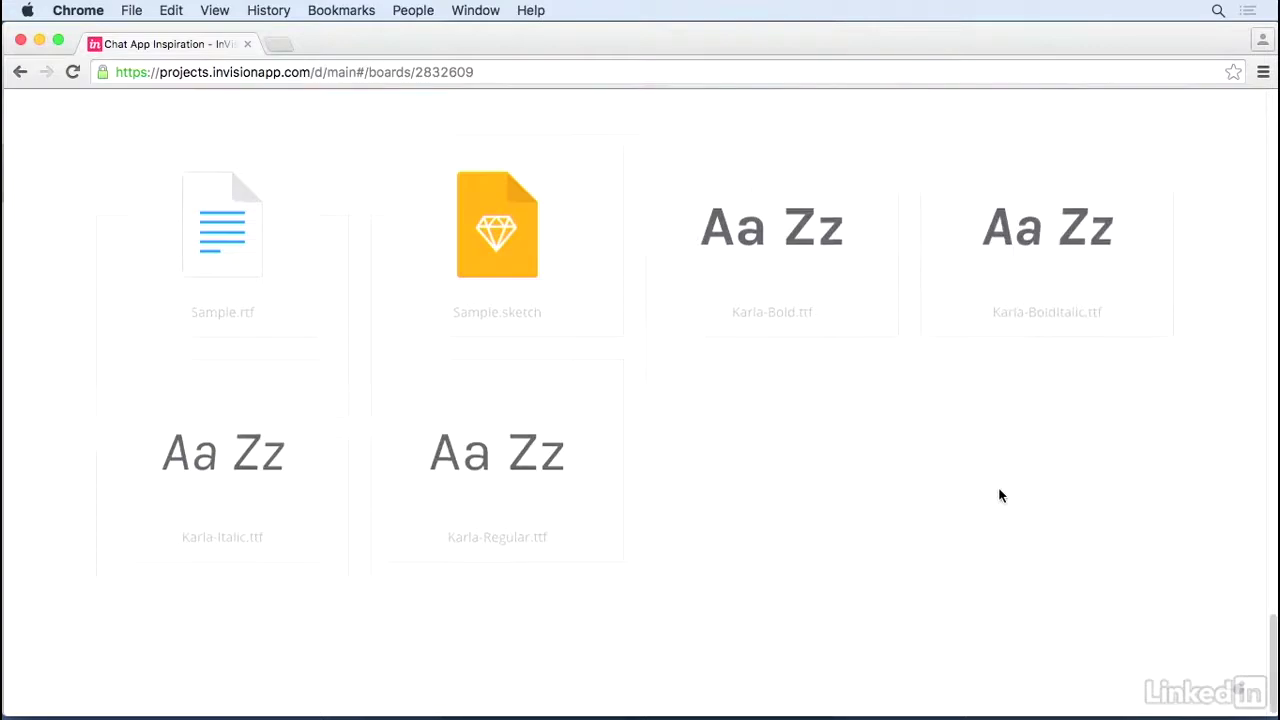
scroll(1000, 495, "up", 5)
scroll(1088, 626, "down", 2)
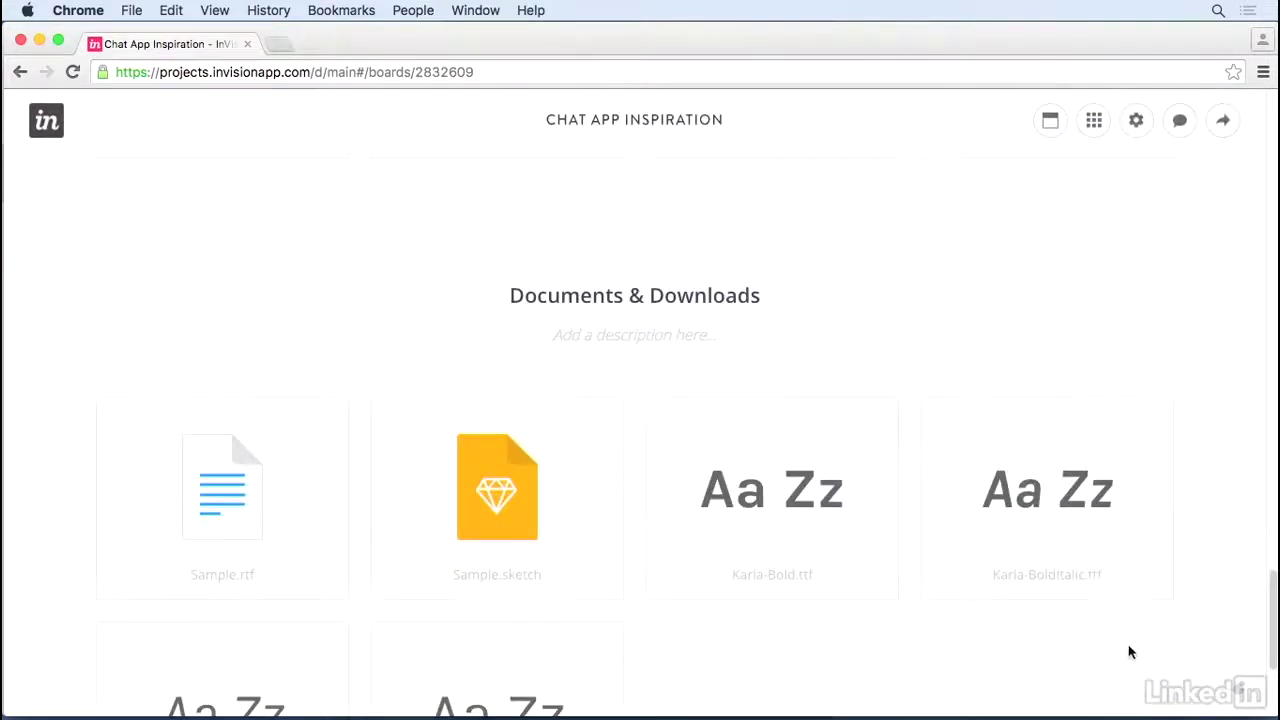
In the zoomed-out overview, shrink the blue blueprint and Oxford shirt tiles back to single size
left_click(1236, 686)
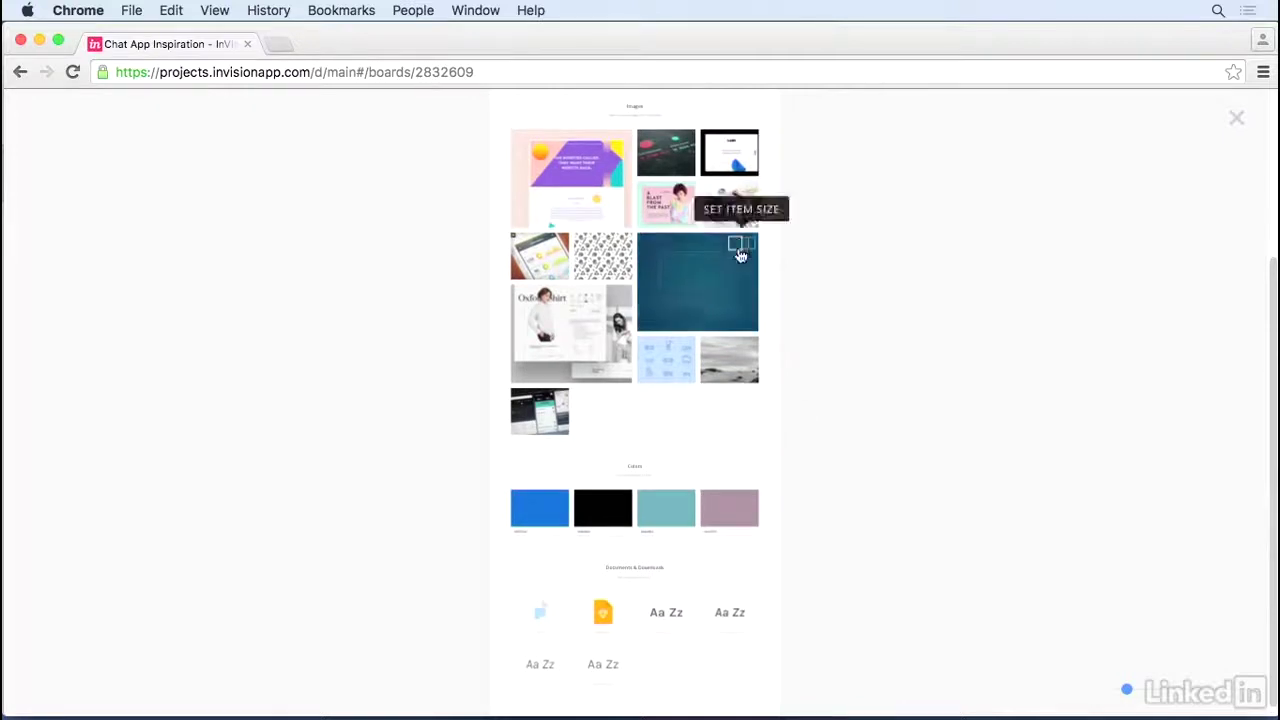
left_click(740, 252)
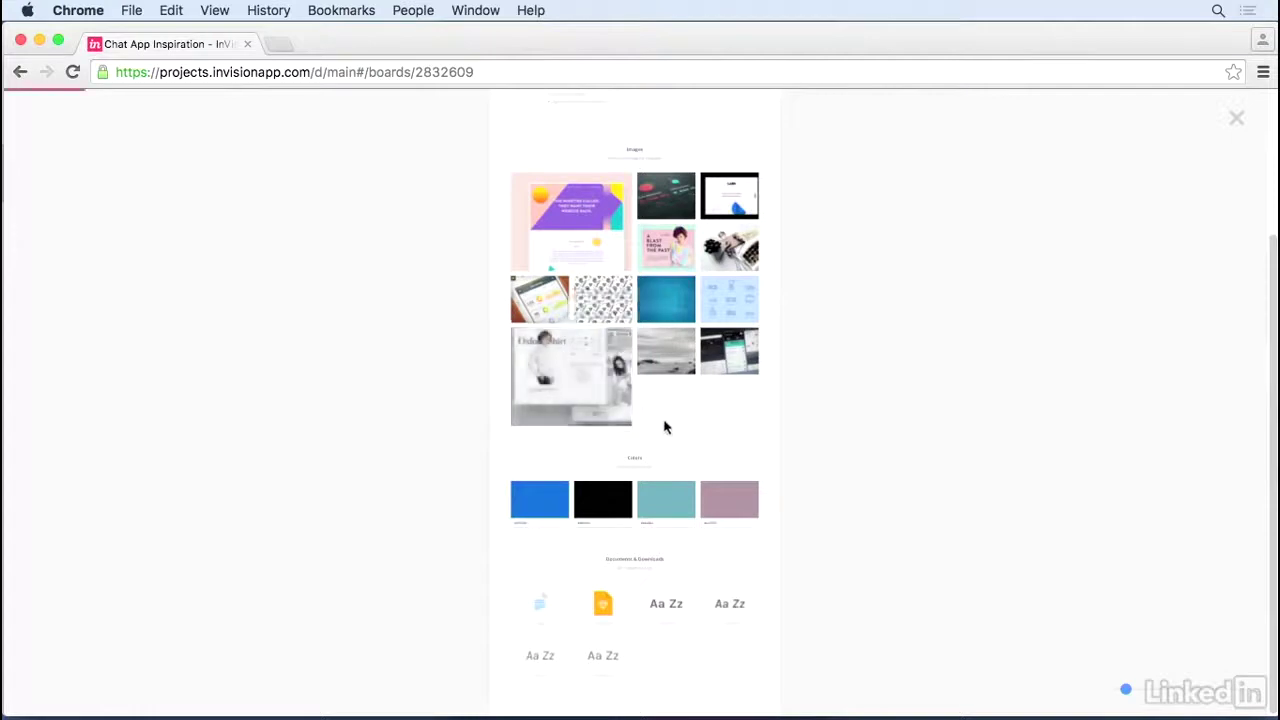
left_click(609, 344)
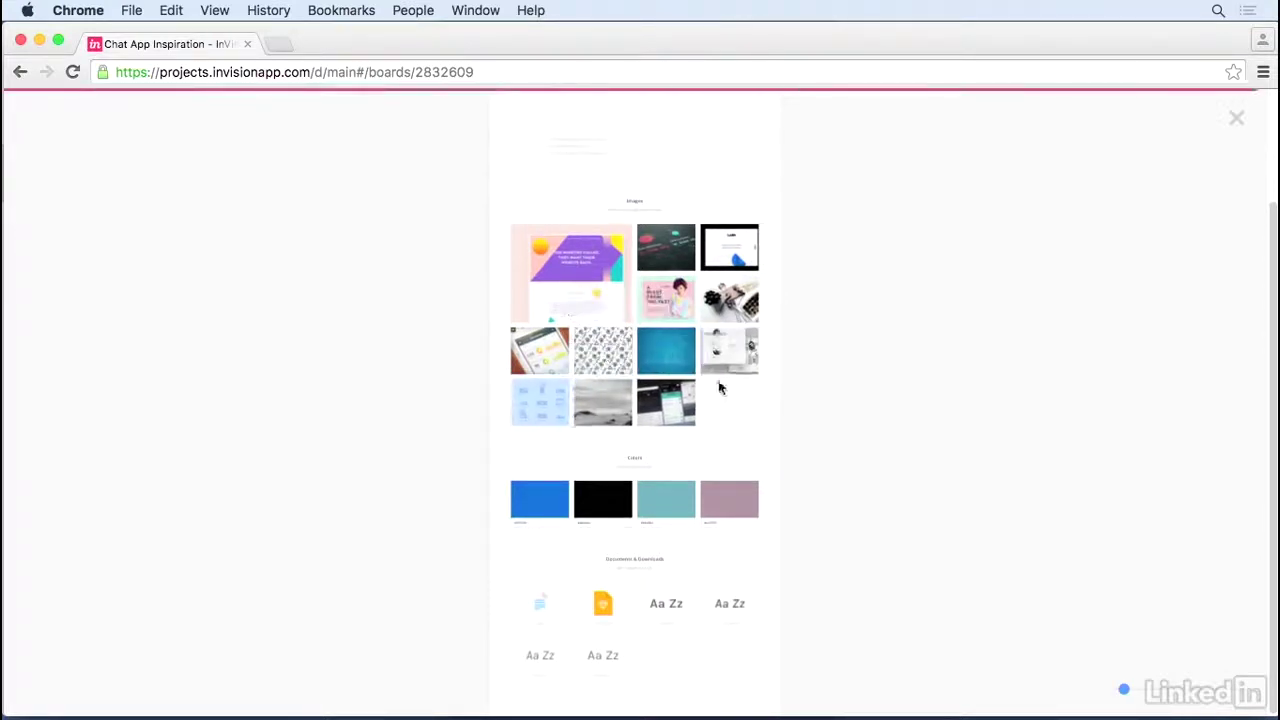
scroll(722, 383, "down", 3)
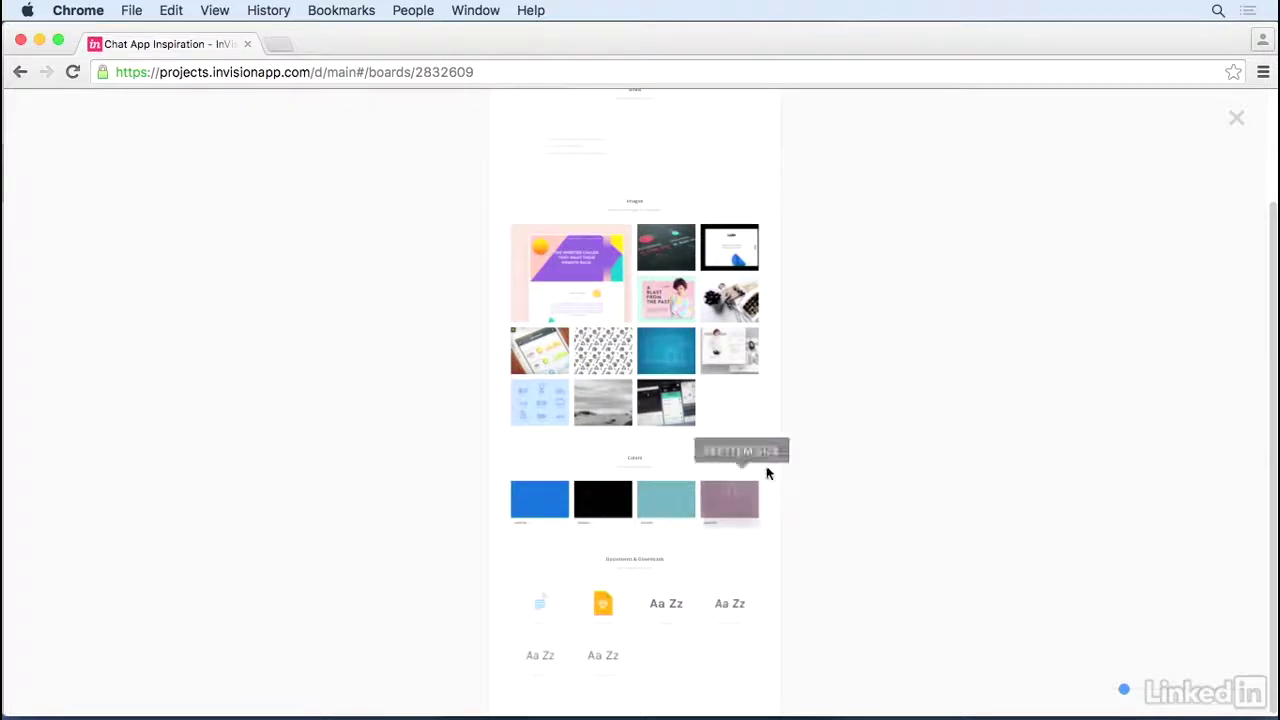
scroll(768, 473, "up", 2)
scroll(768, 473, "up", 2)
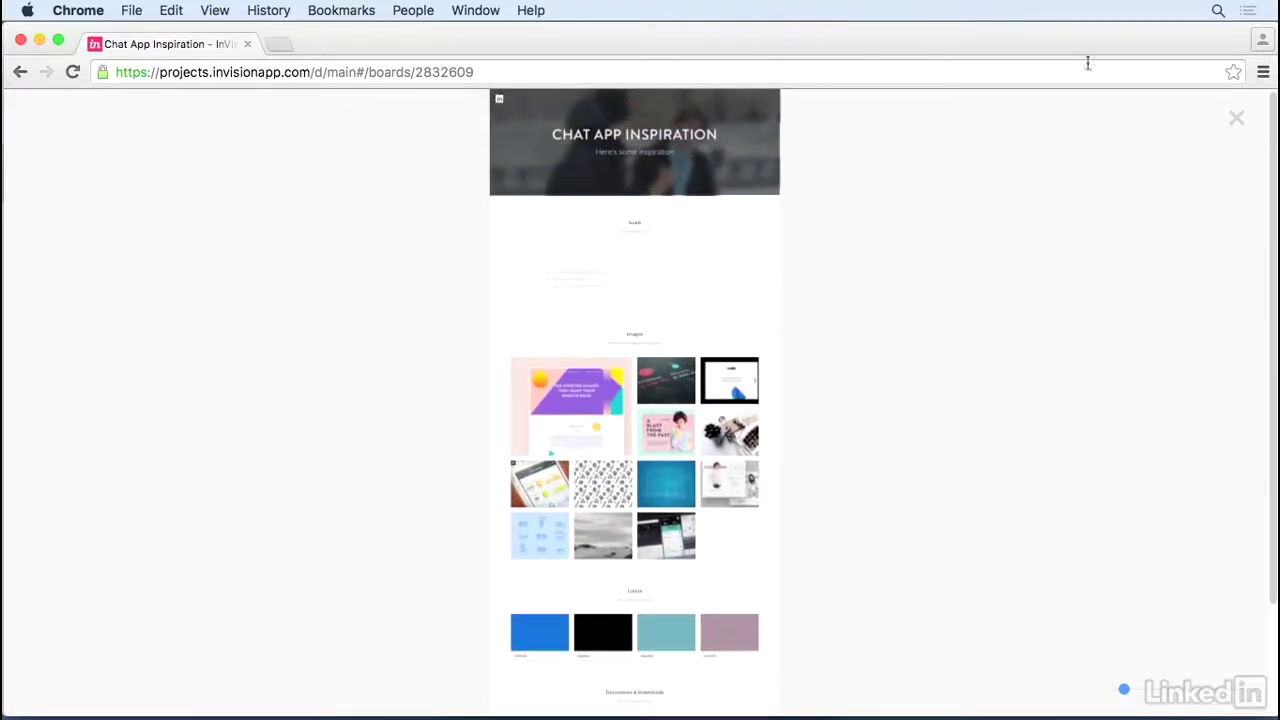
Exit the overview and scroll through the full-size board with its enlarged first image
left_click(1237, 124)
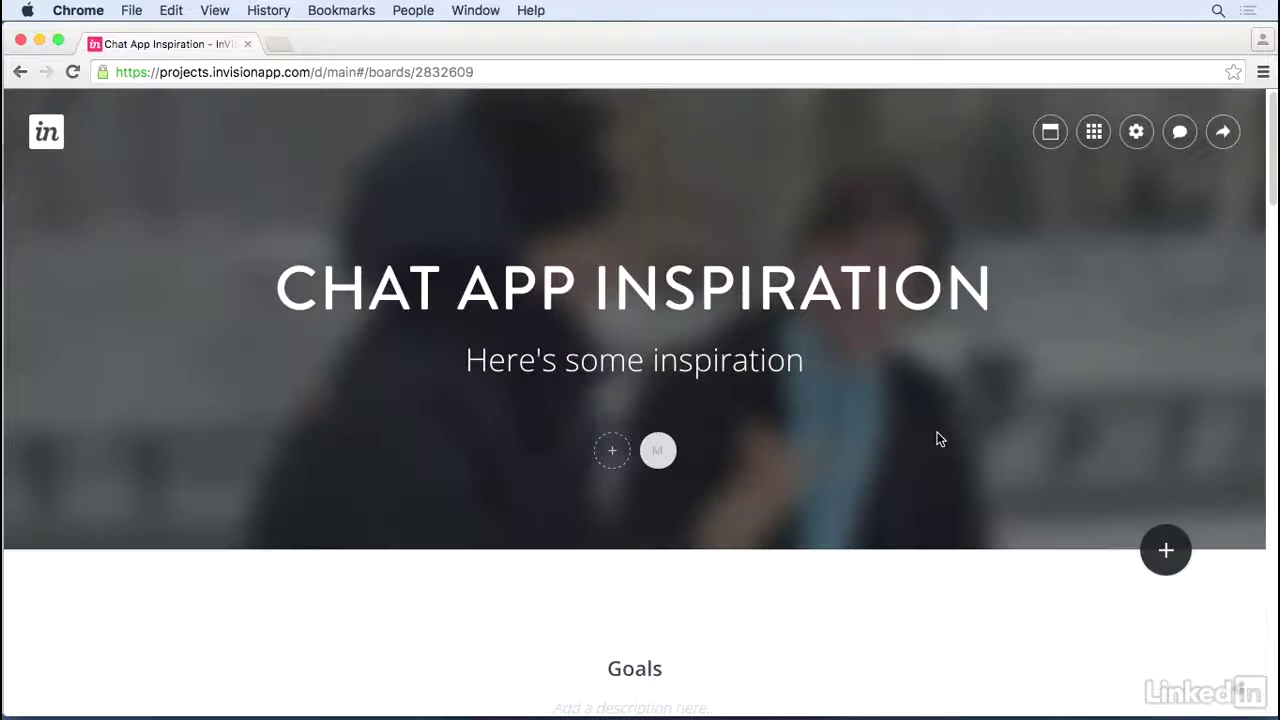
scroll(934, 437, "down", 6)
scroll(925, 433, "down", 5)
scroll(925, 435, "down", 15)
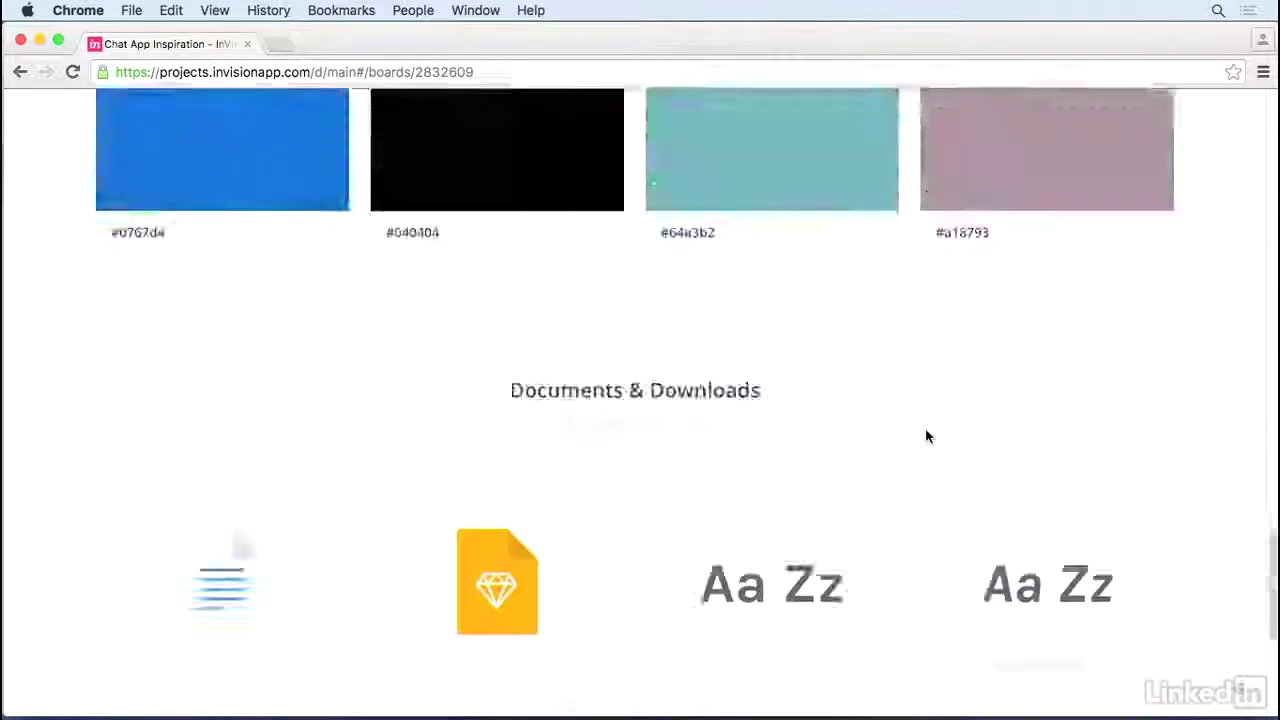
scroll(927, 437, "up", 15)
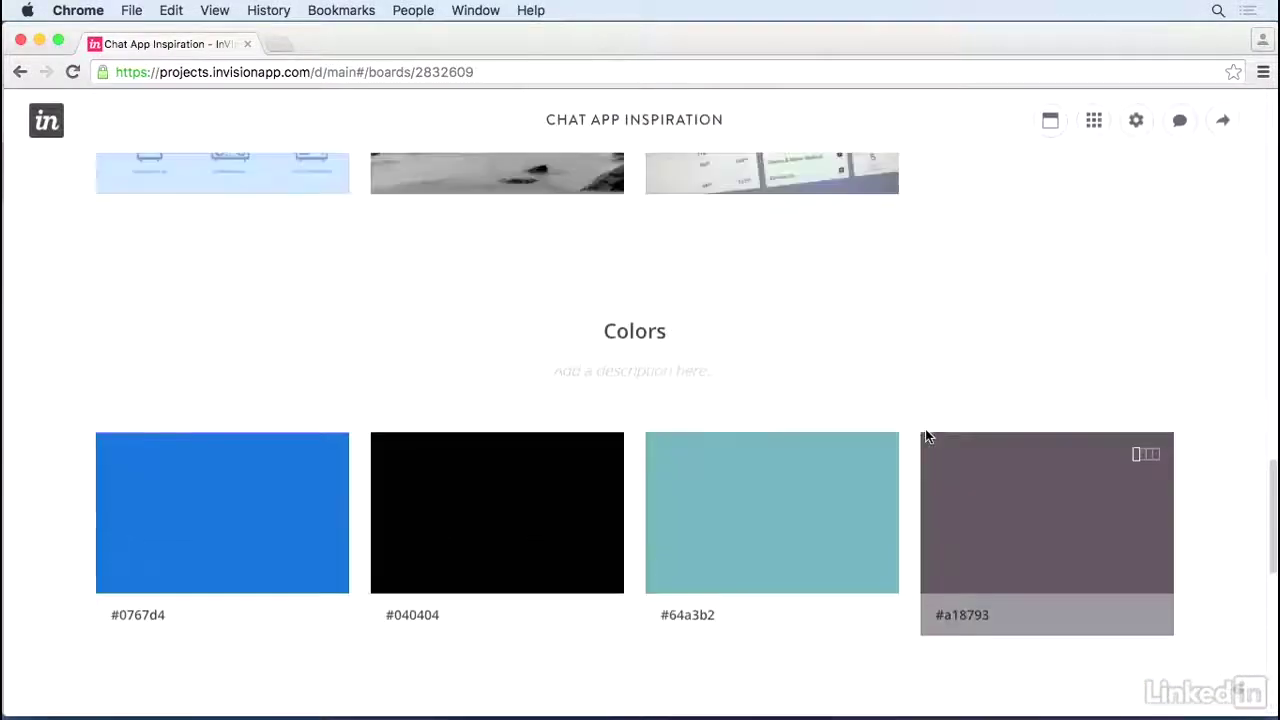
scroll(928, 437, "up", 2)
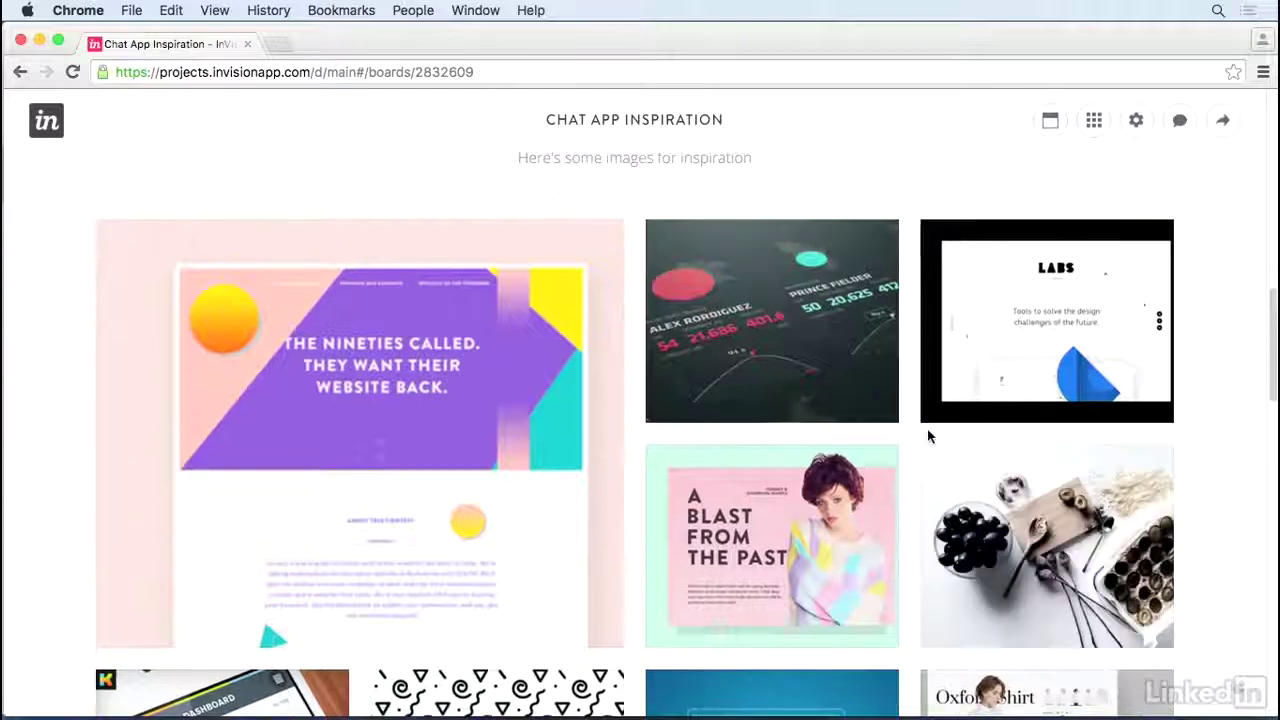